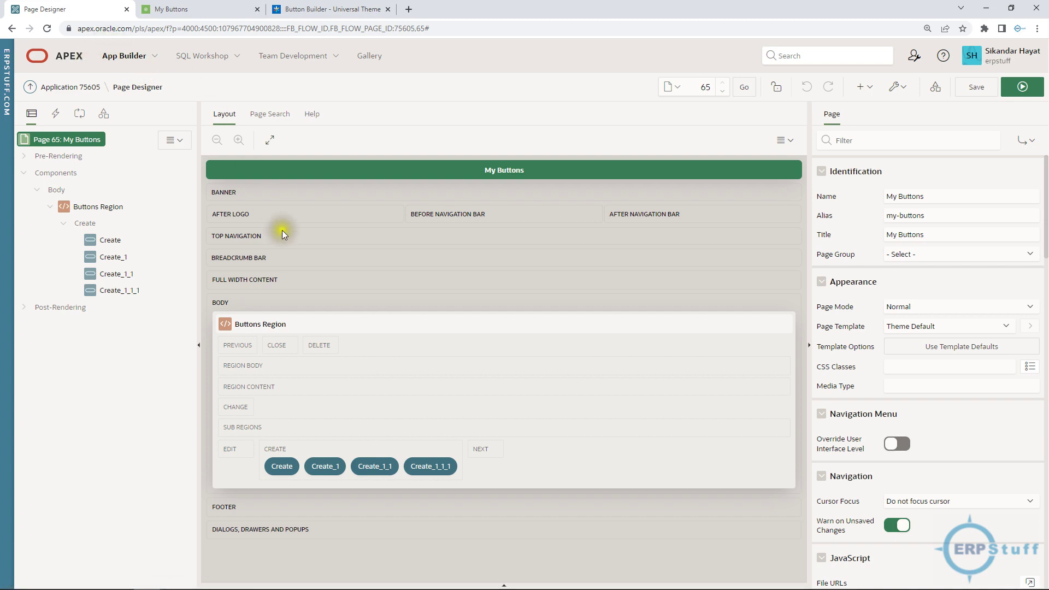
# - View the running My Buttons page with its Create, Create Spin, Create Success and Create Danger buttons
pyautogui.click(189, 10)
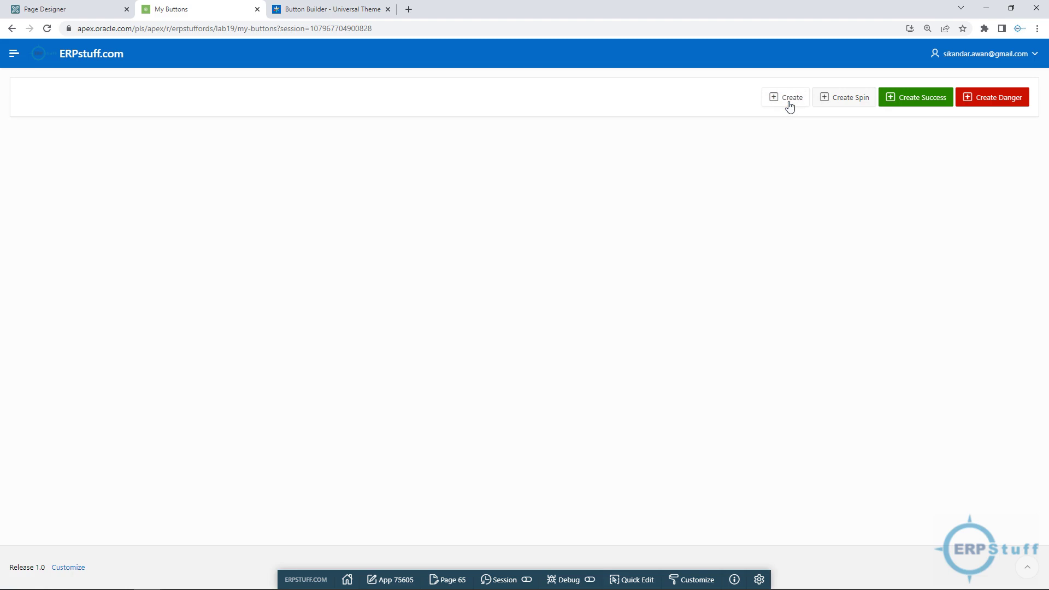
# - Try the Create Spin, Create Success and Create Danger buttons to see their icon effects
pyautogui.click(850, 99)
pyautogui.click(851, 101)
pyautogui.click(916, 102)
pyautogui.click(916, 101)
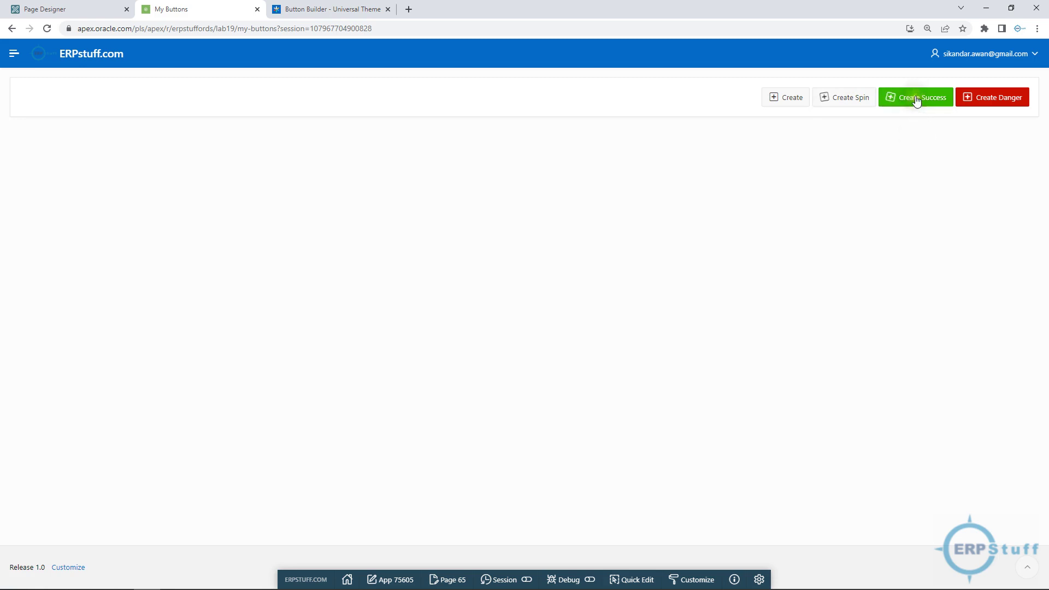
pyautogui.click(998, 97)
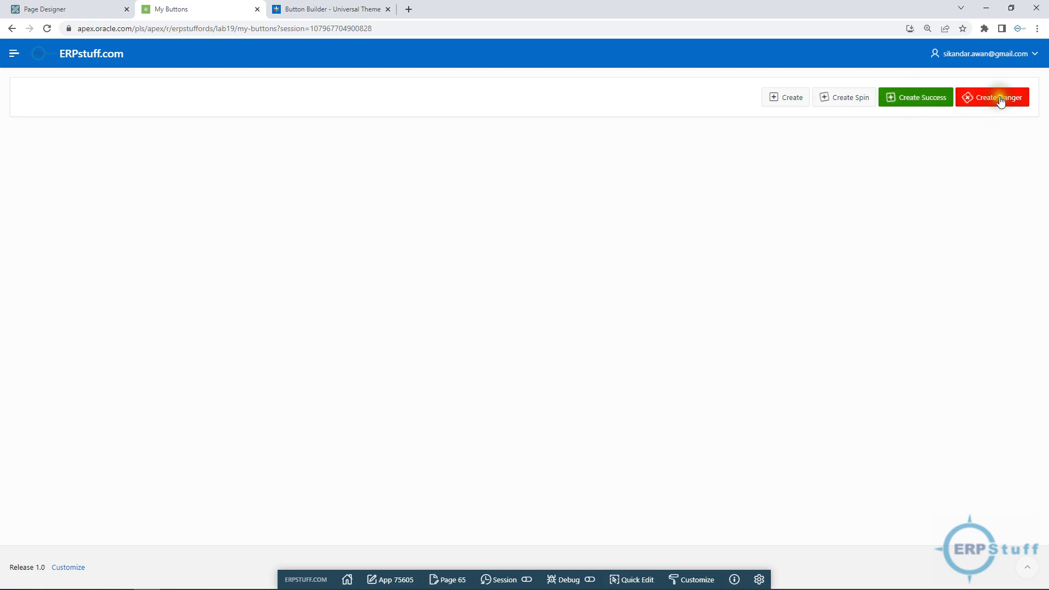
pyautogui.click(998, 98)
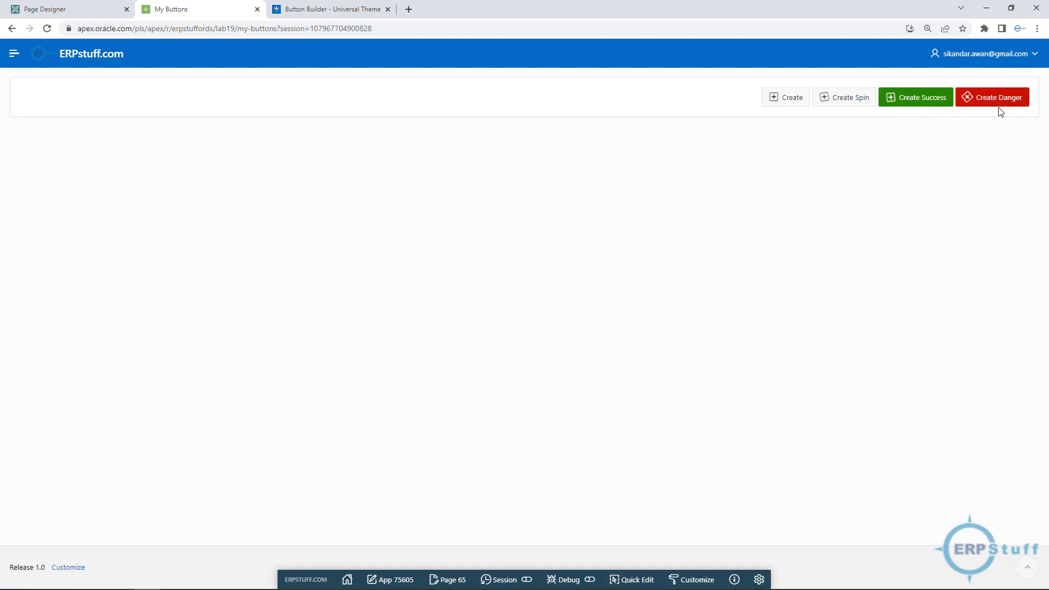
pyautogui.click(997, 106)
pyautogui.click(997, 103)
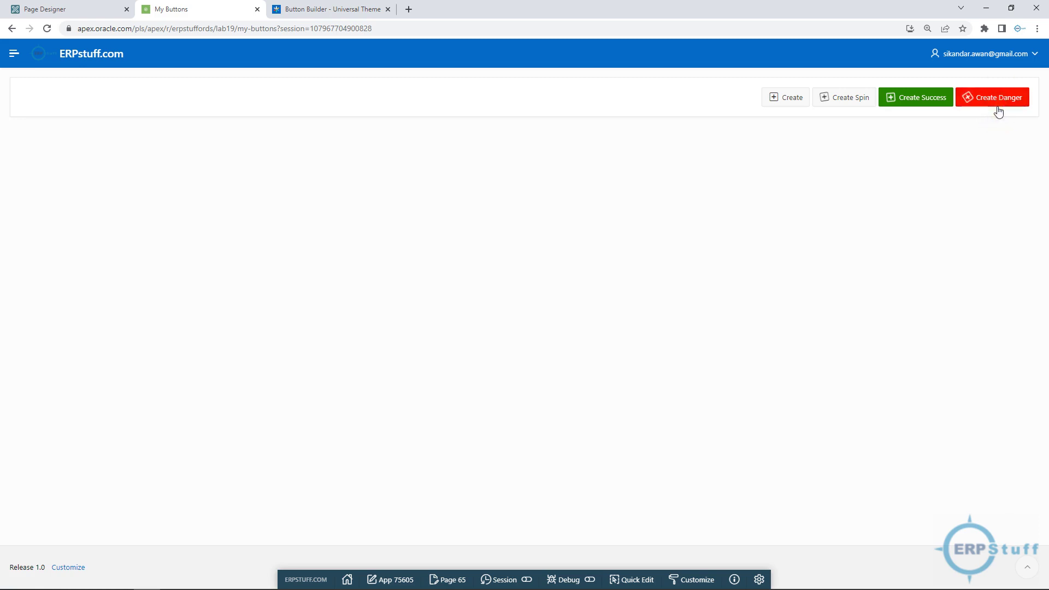
pyautogui.click(996, 105)
pyautogui.click(917, 108)
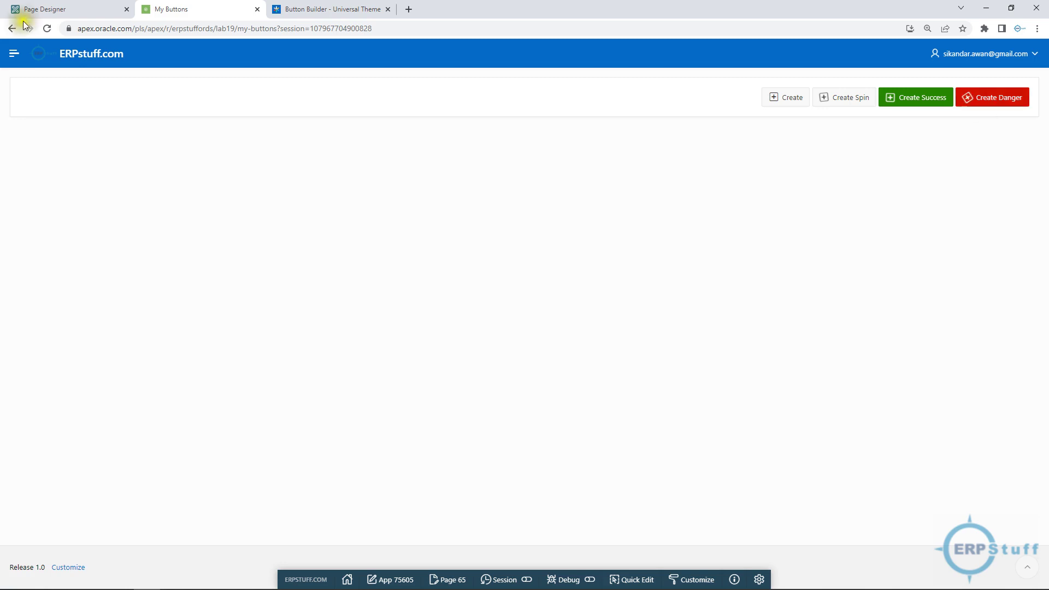
# - Return to the Page Designer for page 65
pyautogui.click(41, 8)
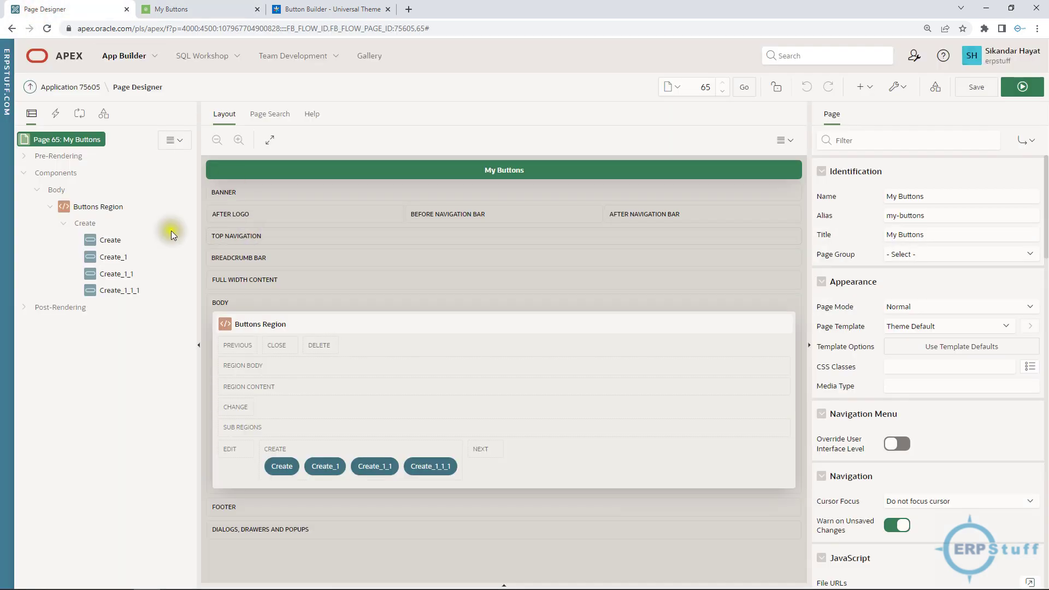
# - Add a new region to the page Body and title it Buttons Demo
pyautogui.click(97, 206)
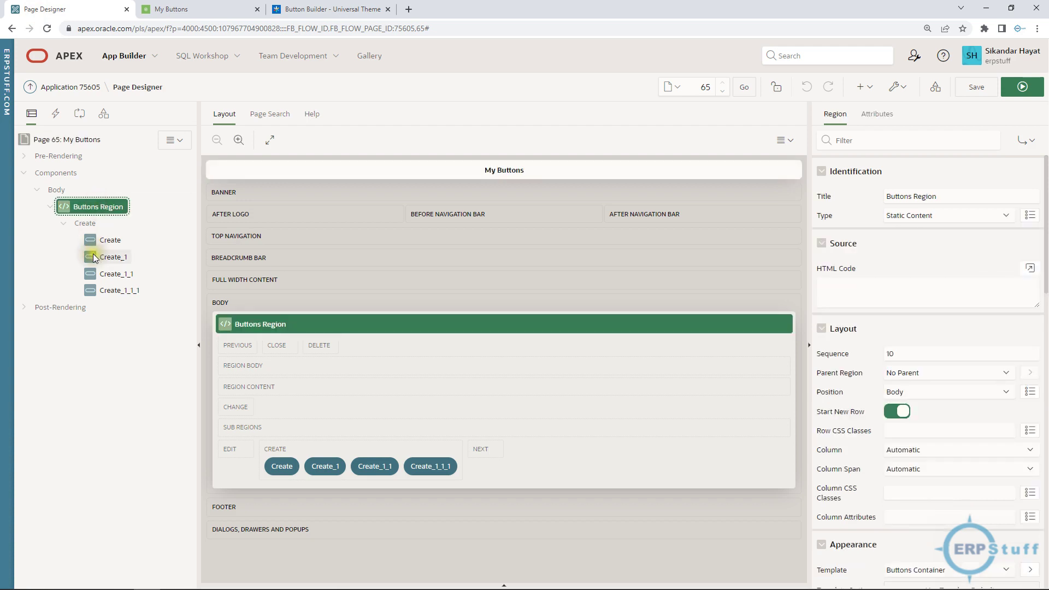
pyautogui.click(56, 190)
pyautogui.rightClick(62, 192)
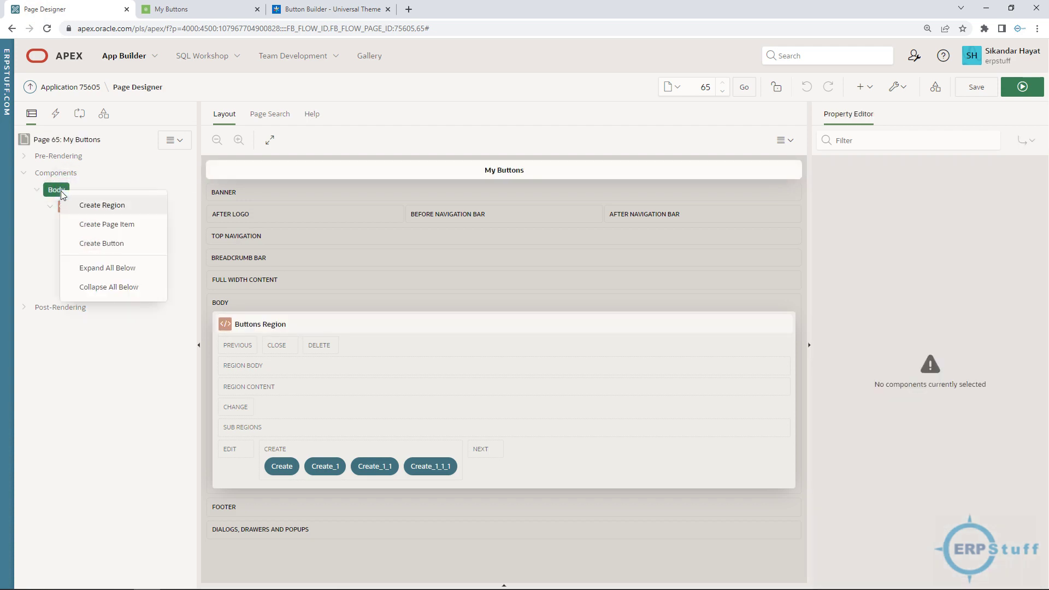
pyautogui.click(94, 205)
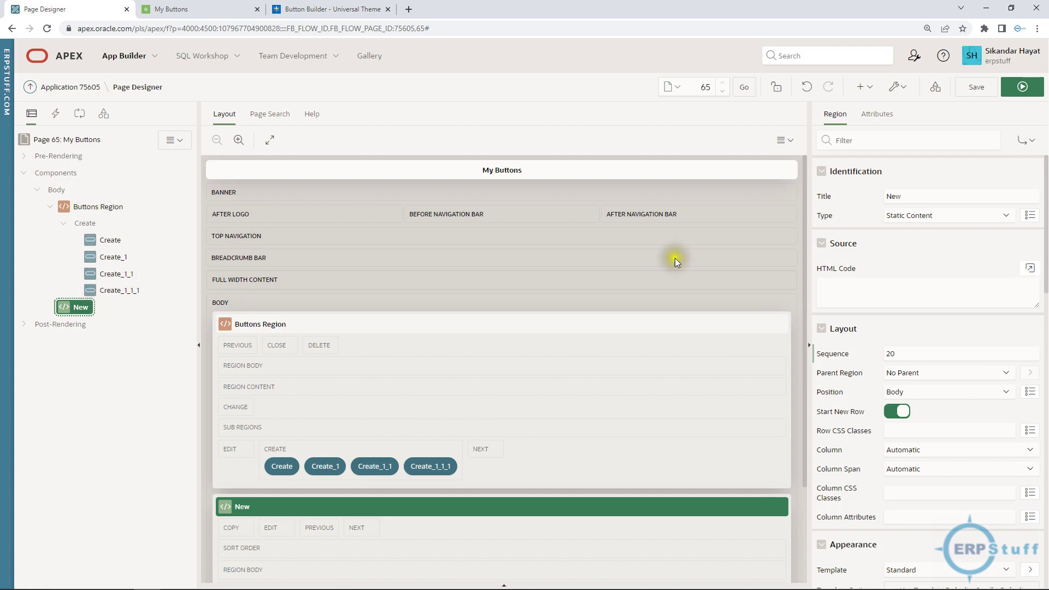
pyautogui.doubleClick(918, 196)
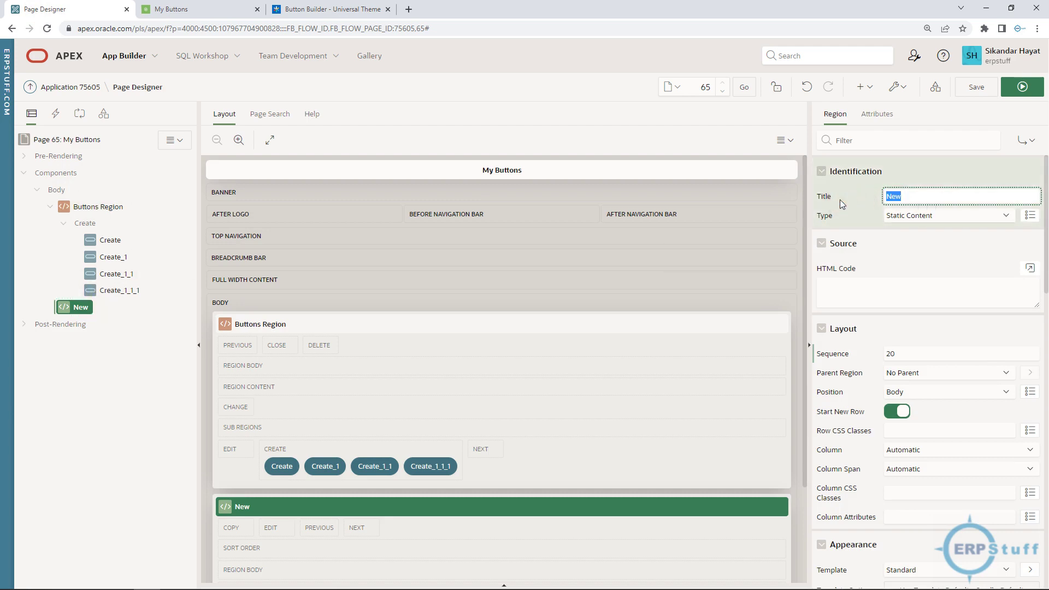
pyautogui.write('Button')
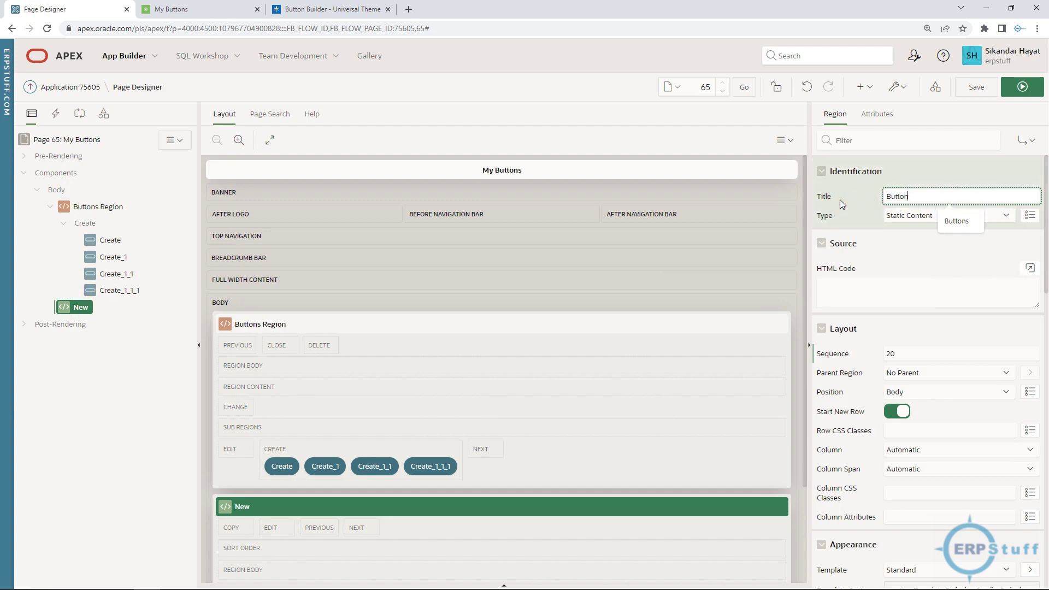
pyautogui.write('s')
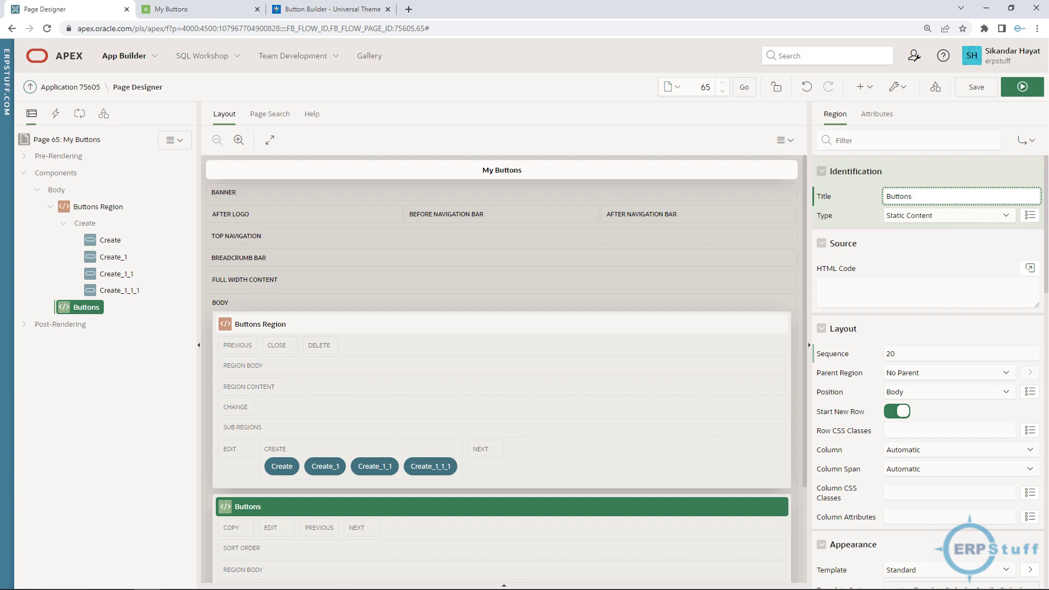
pyautogui.click(936, 195)
pyautogui.write('Demo')
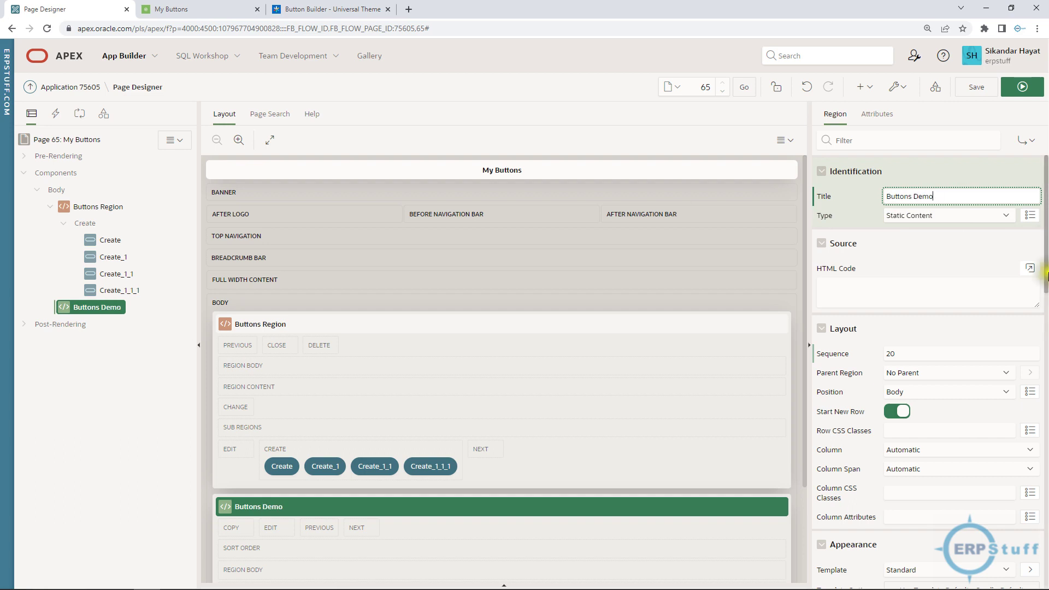
pyautogui.scroll(-3, 978, 445)
pyautogui.scroll(-1, 977, 444)
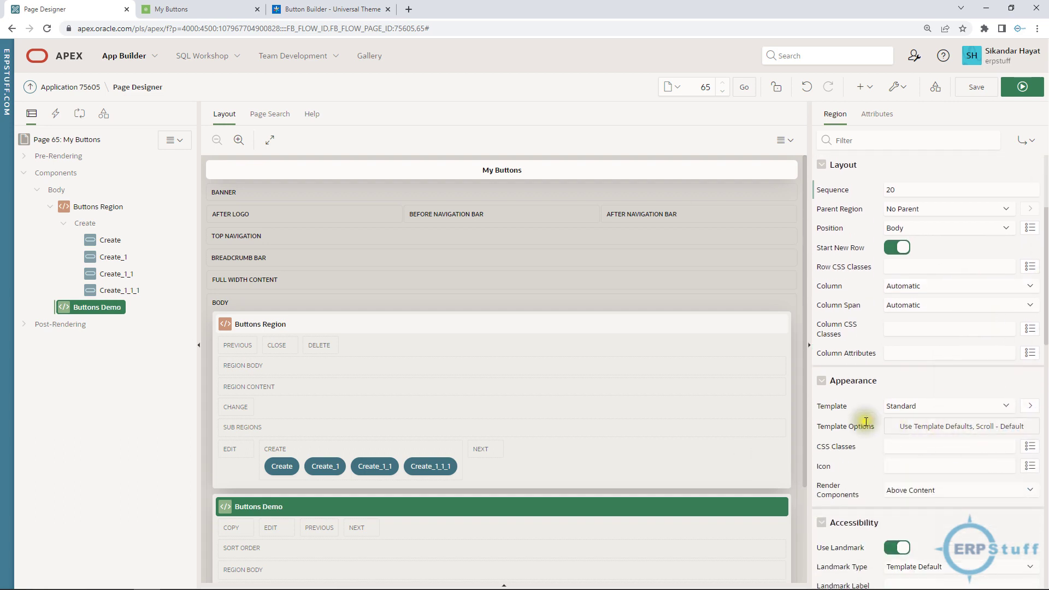
# - Give Buttons Demo the Buttons Container template, save, and preview the running page
pyautogui.click(933, 407)
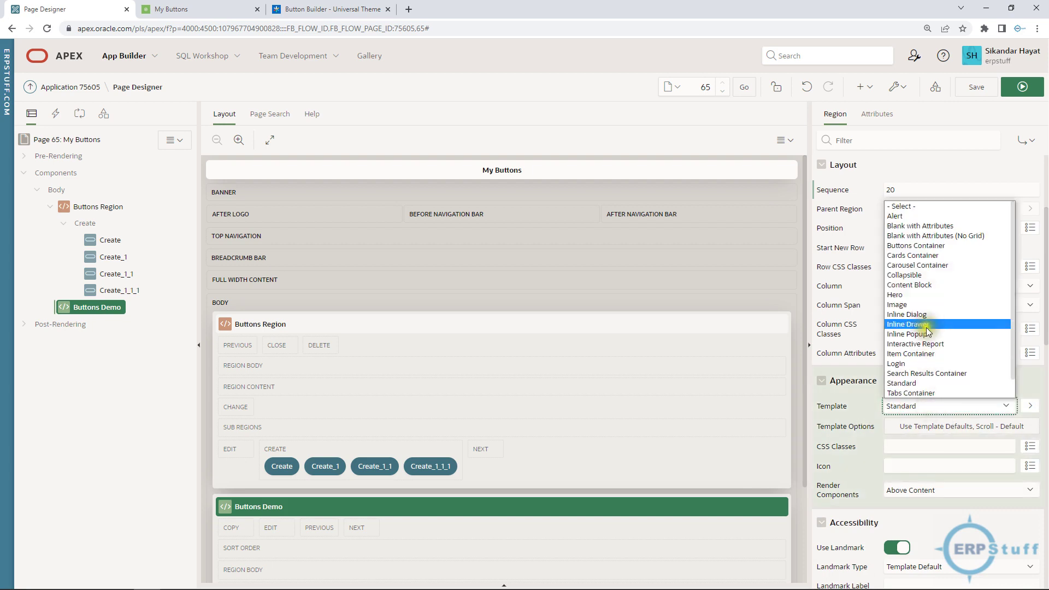
pyautogui.click(913, 245)
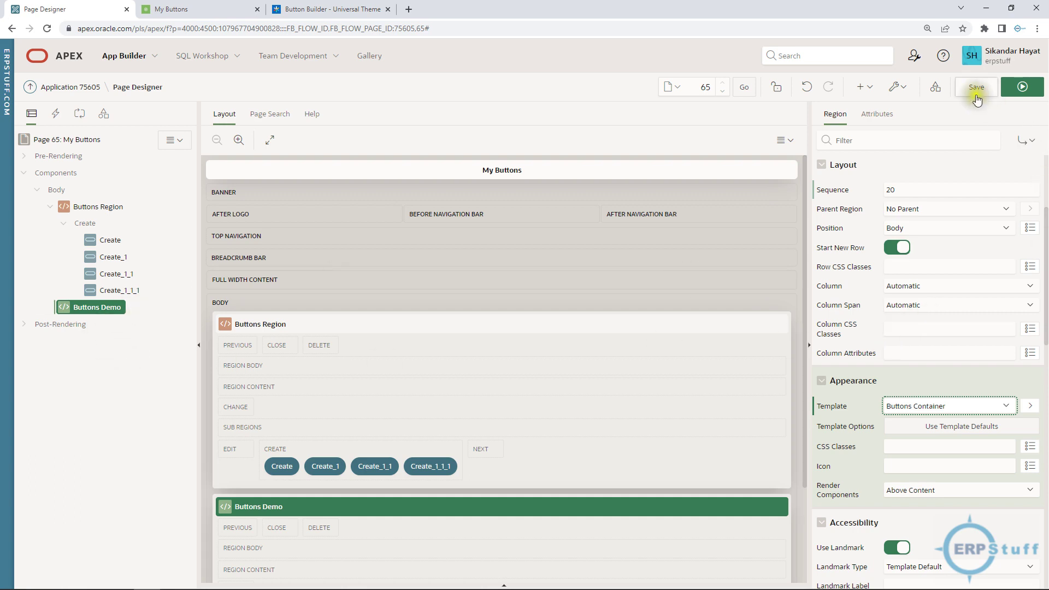
pyautogui.click(975, 87)
pyautogui.click(1022, 87)
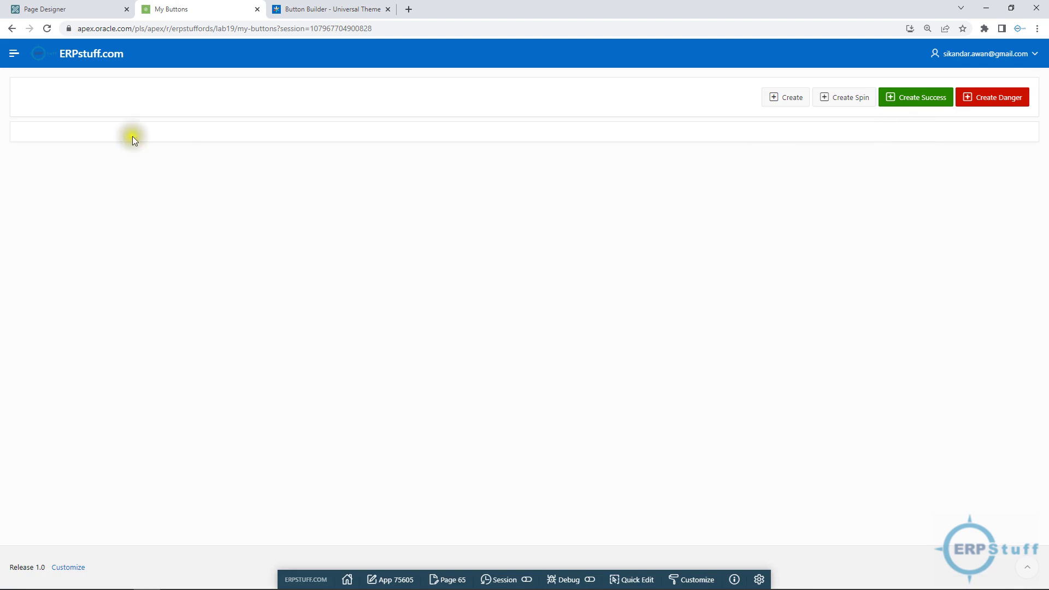
pyautogui.click(58, 11)
# - Add Button1 inside Buttons Demo with the Text with Icon button template
pyautogui.rightClick(97, 307)
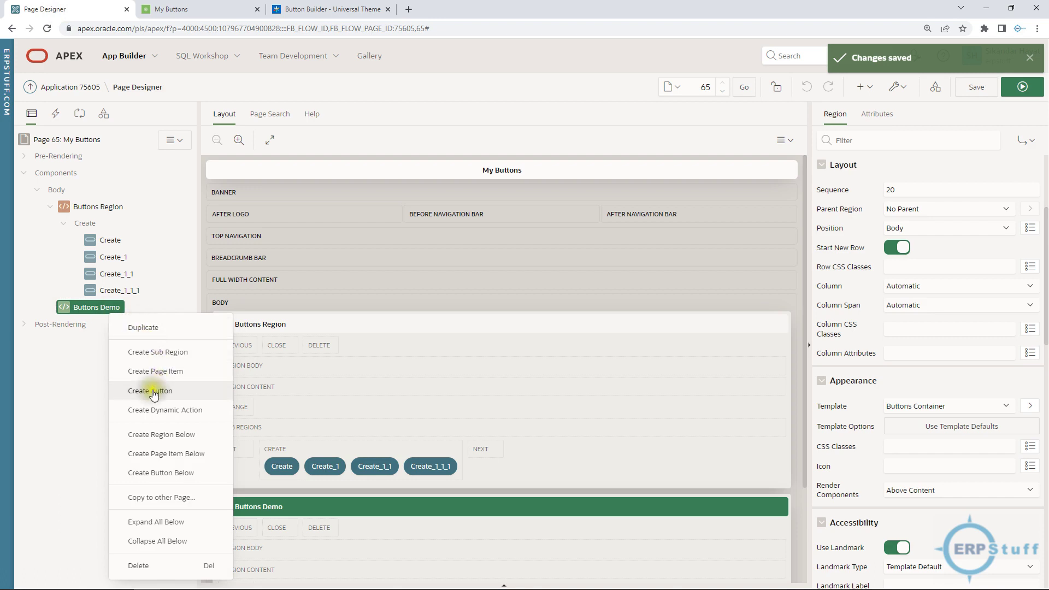
pyautogui.click(150, 390)
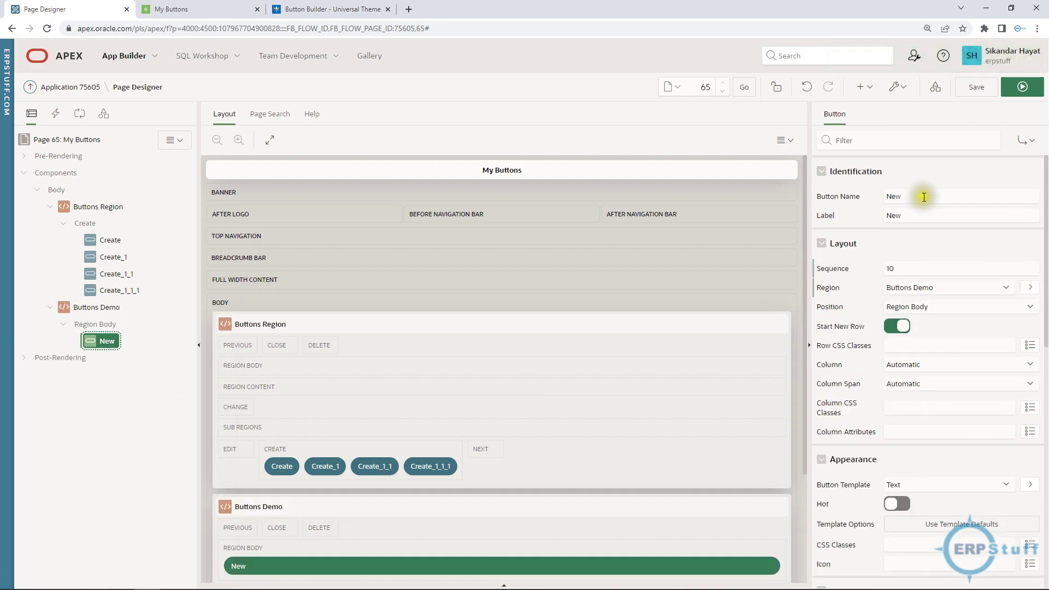
pyautogui.doubleClick(922, 196)
pyautogui.write('But')
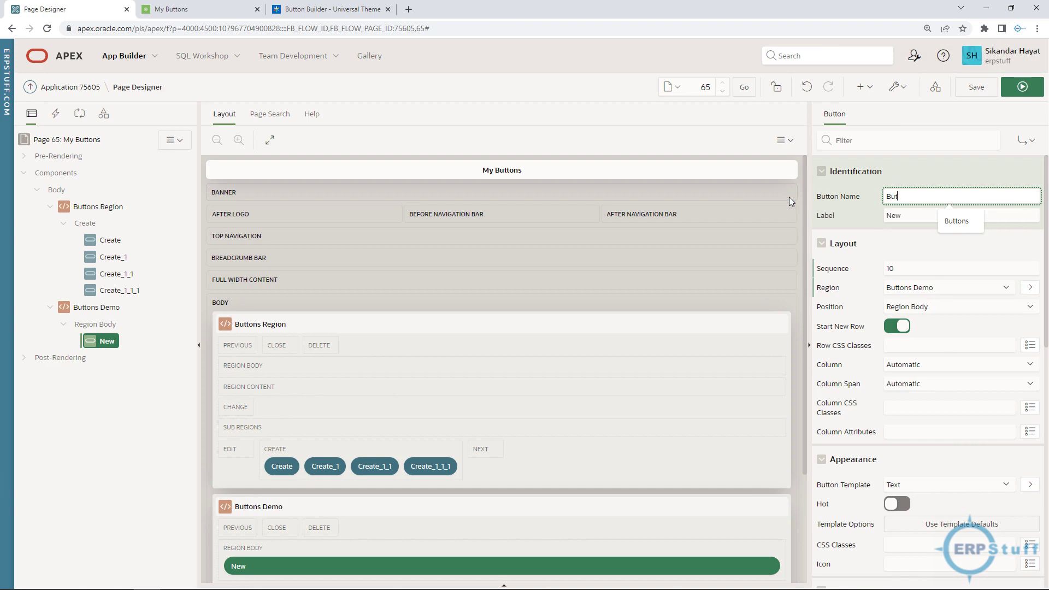
pyautogui.write('ton1')
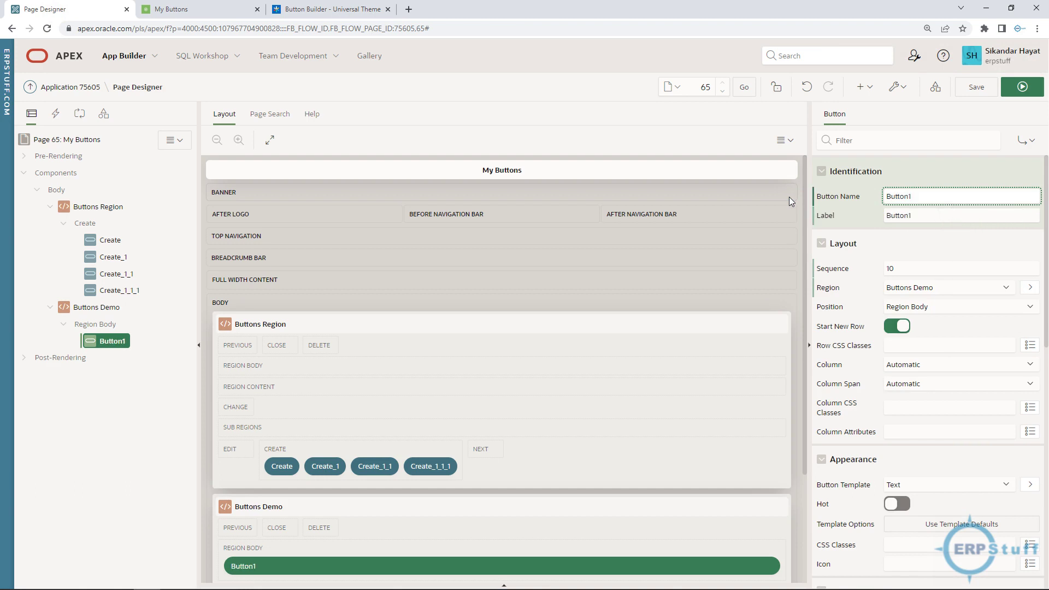
pyautogui.scroll(-1, 968, 420)
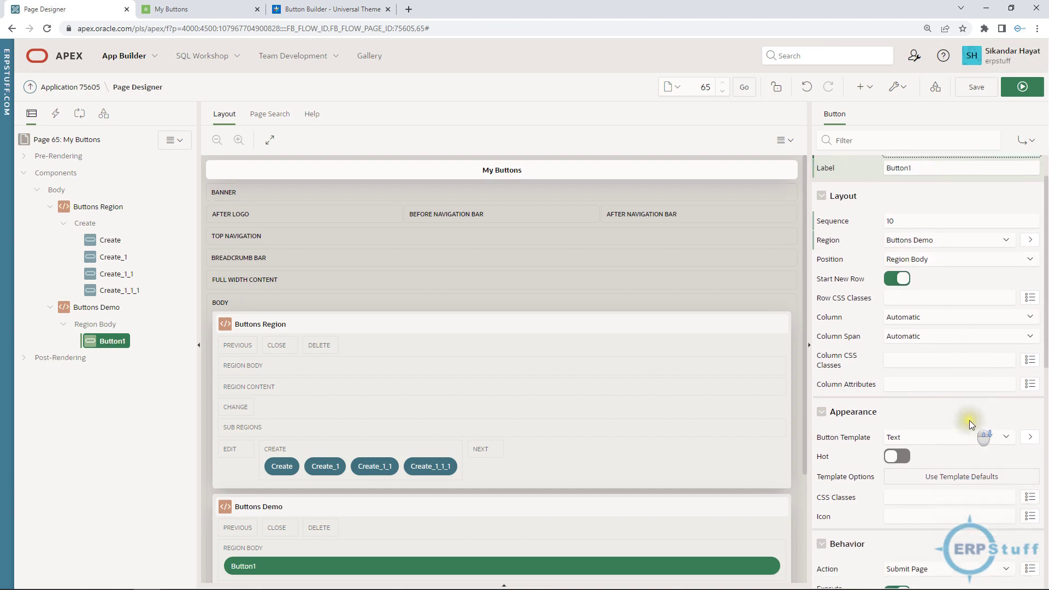
pyautogui.scroll(-1, 969, 420)
pyautogui.click(907, 381)
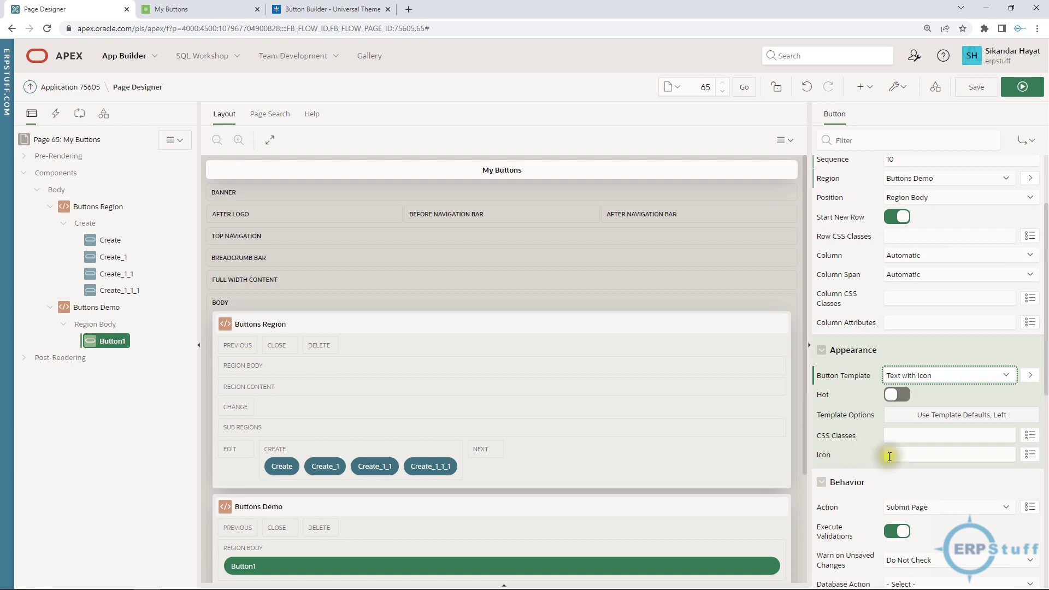
# - Give Button1 the fa-calendar-wrench icon, save, and run the page
pyautogui.click(910, 455)
pyautogui.click(1030, 454)
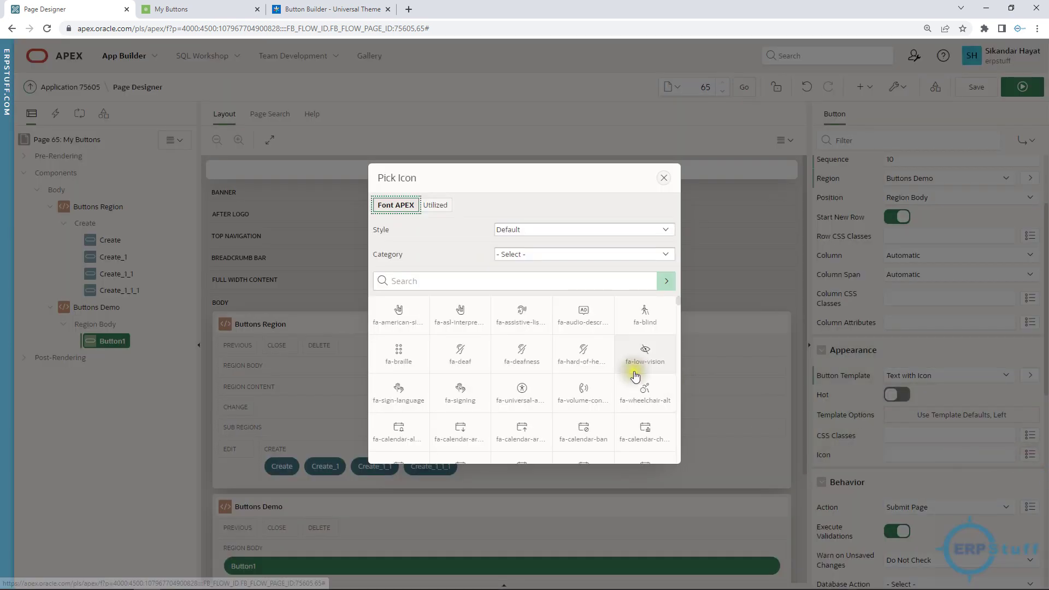
pyautogui.scroll(-1, 634, 373)
pyautogui.scroll(-1, 635, 375)
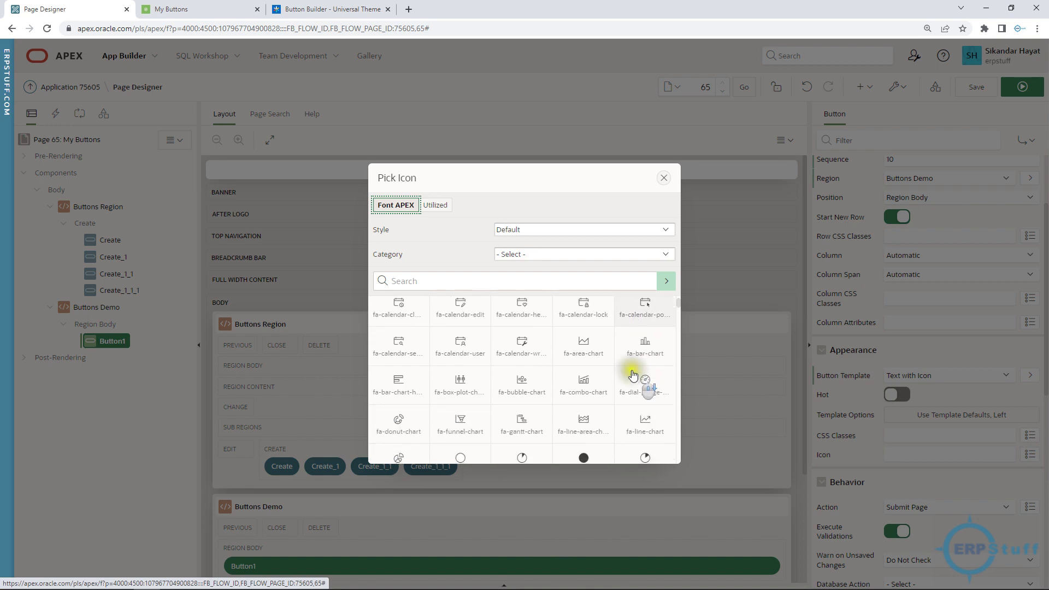
pyautogui.click(521, 344)
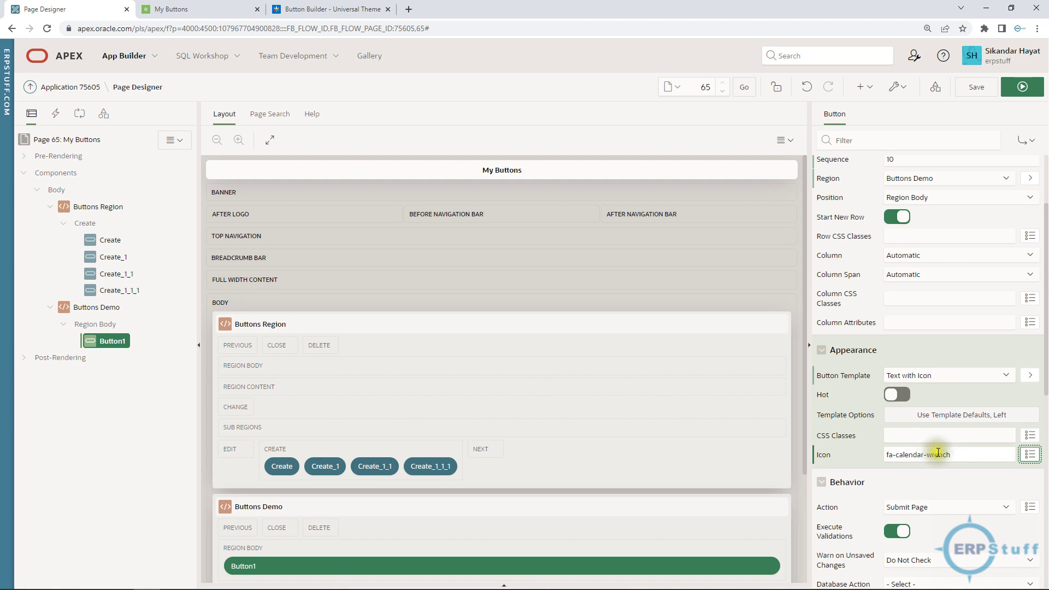
pyautogui.click(975, 88)
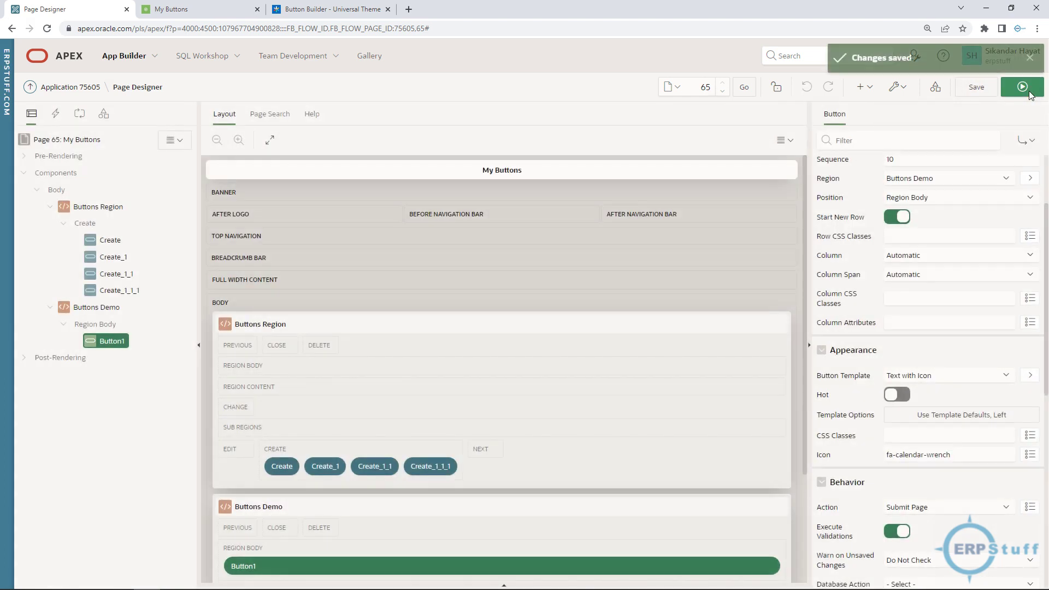
pyautogui.click(1022, 88)
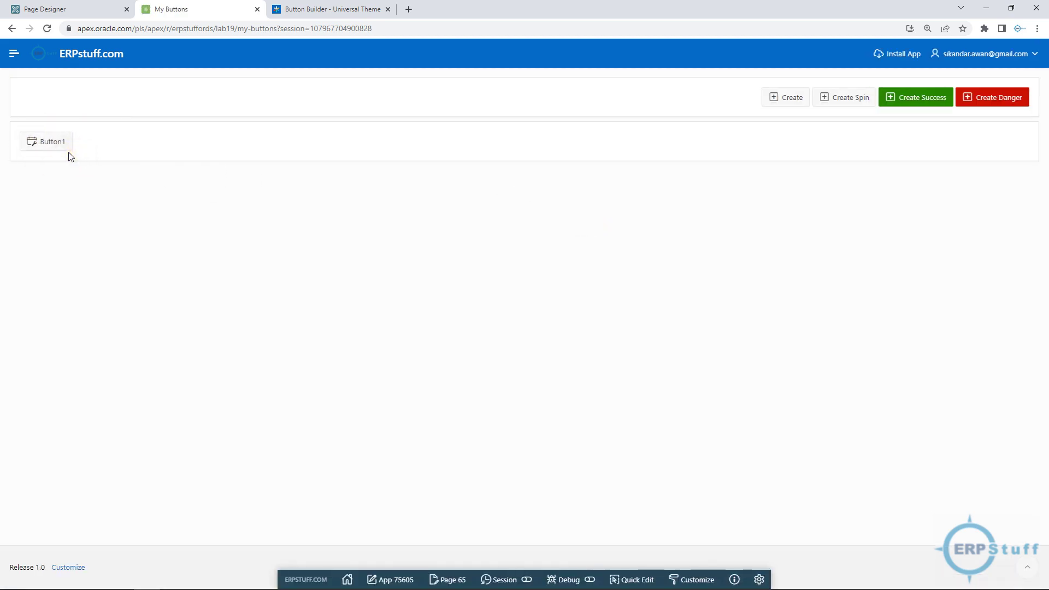
pyautogui.click(41, 143)
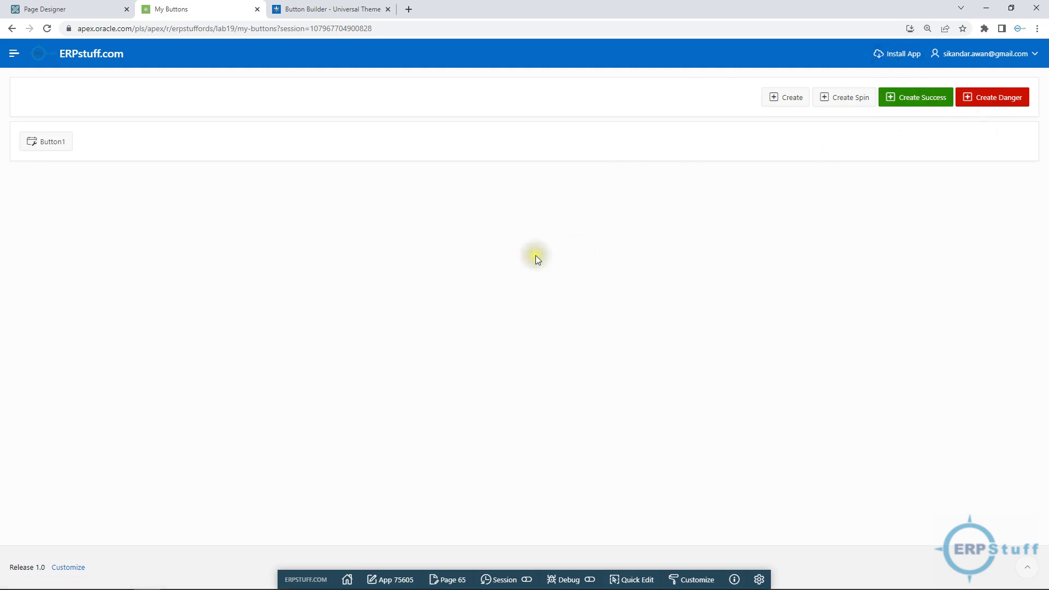
# - Set Button1's Position to Create, save, and run the page to see it at the right
pyautogui.click(61, 10)
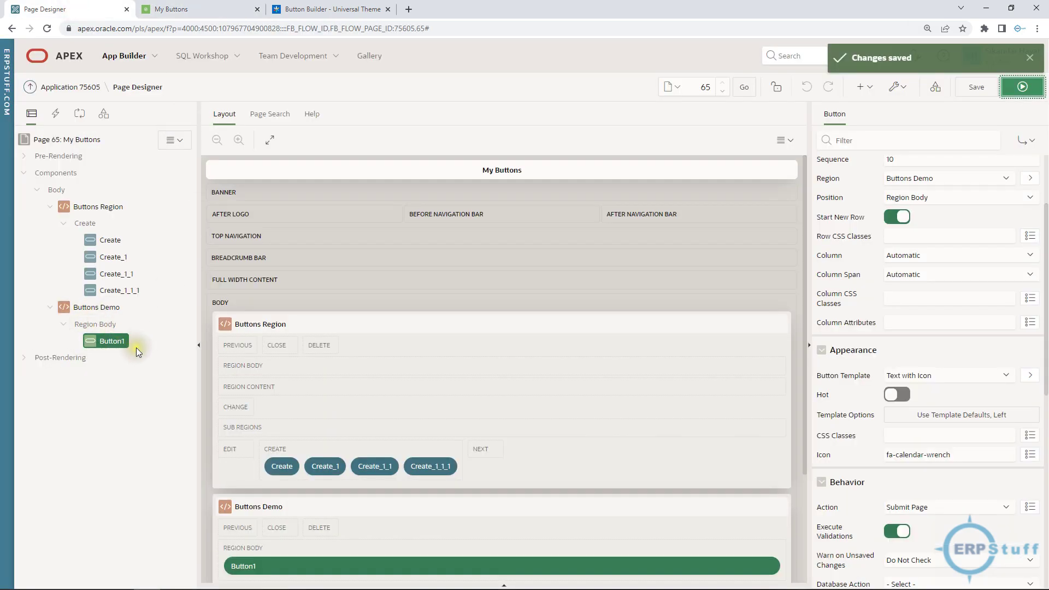
pyautogui.scroll(-1, 898, 413)
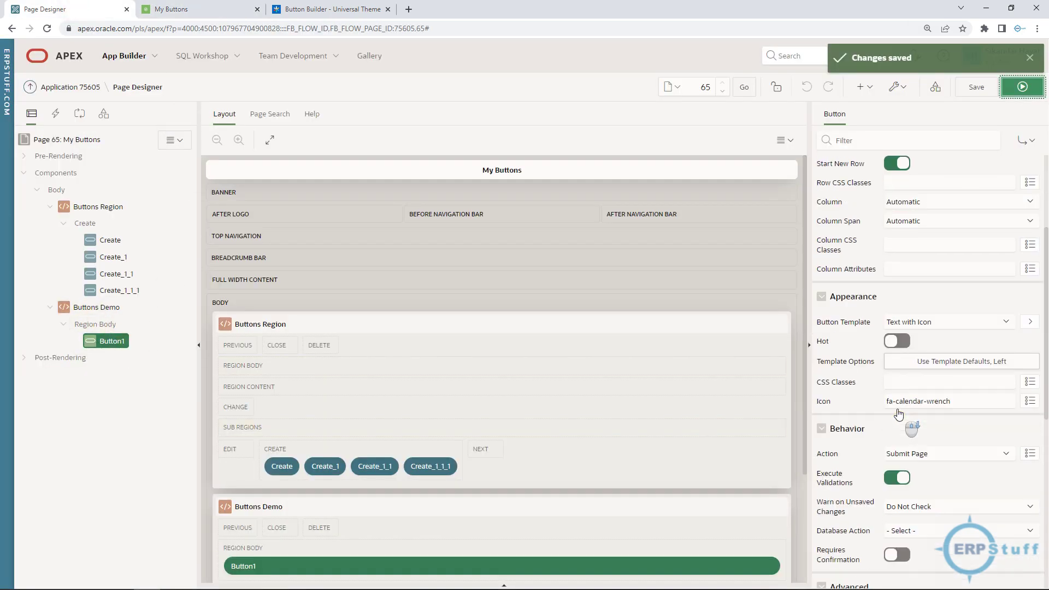
pyautogui.scroll(1, 898, 414)
pyautogui.scroll(1, 898, 414)
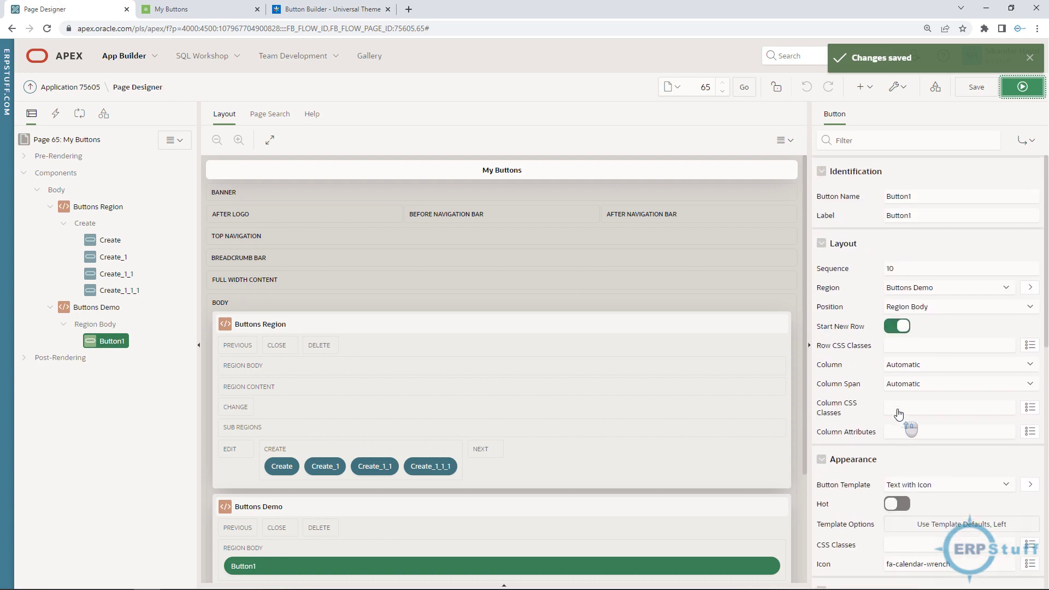
pyautogui.scroll(1, 943, 382)
pyautogui.click(937, 377)
pyautogui.scroll(-1, 964, 385)
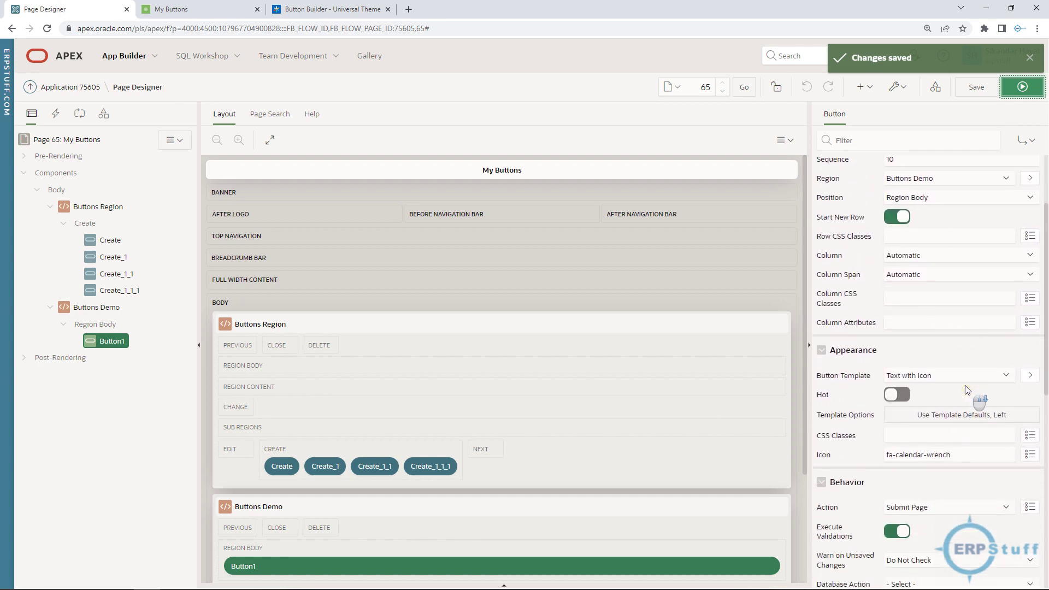
pyautogui.scroll(-1, 964, 385)
pyautogui.scroll(-2, 964, 386)
pyautogui.scroll(2, 965, 385)
pyautogui.scroll(2, 950, 360)
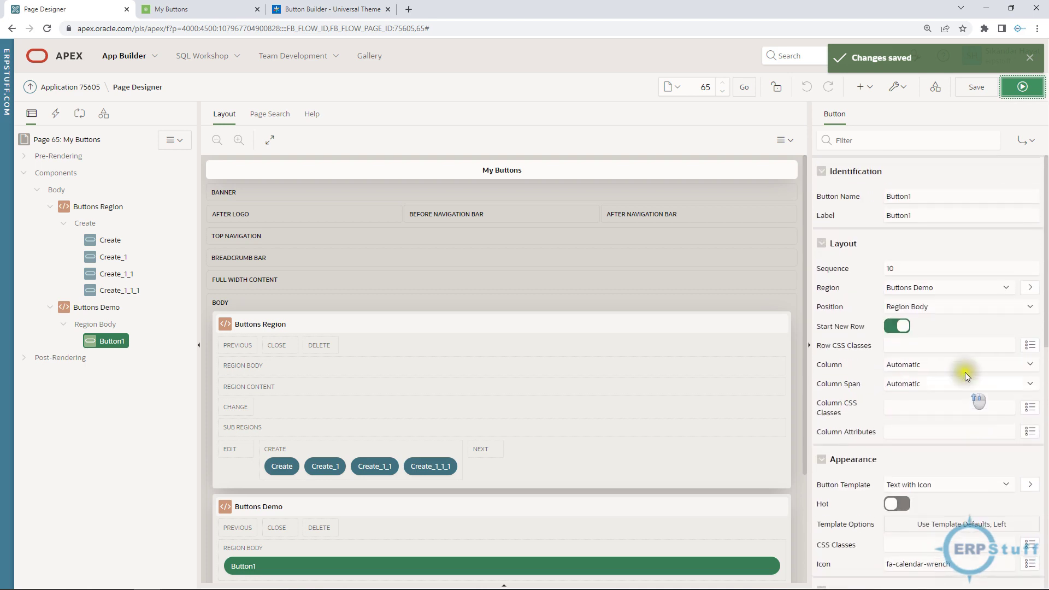
pyautogui.click(919, 307)
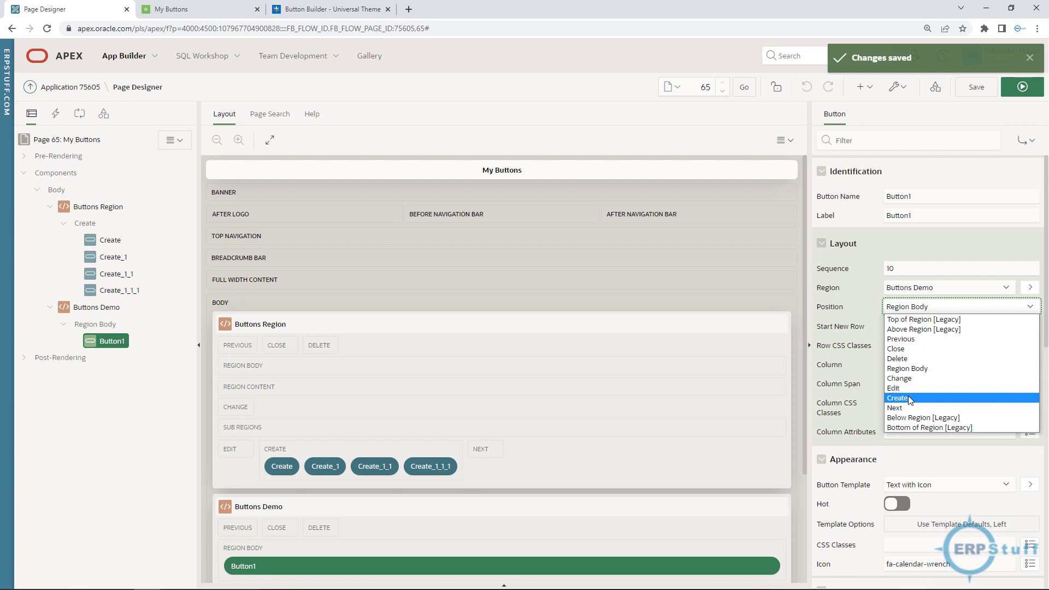
pyautogui.click(908, 399)
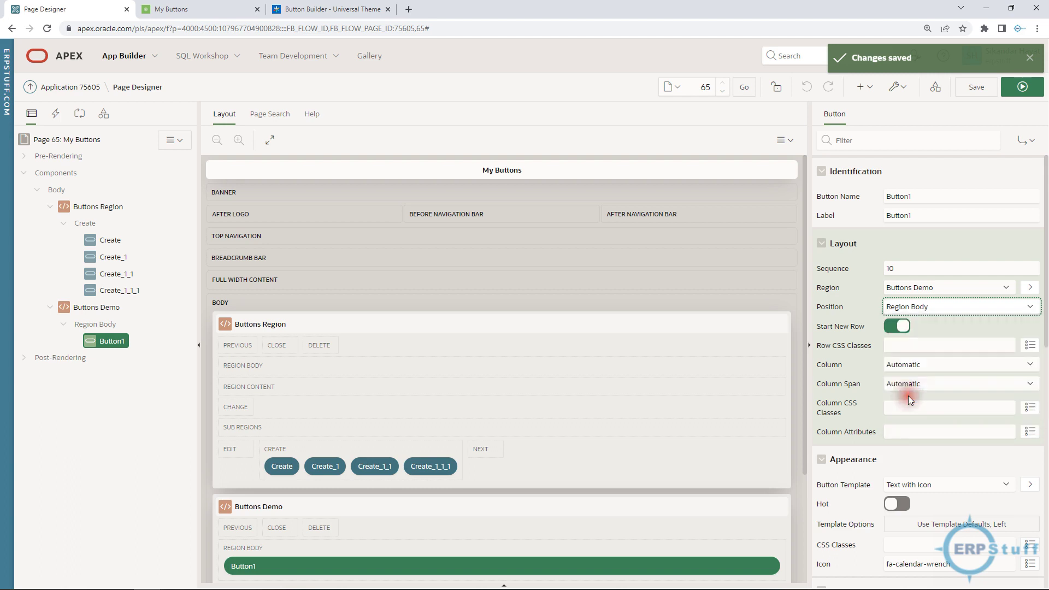
pyautogui.click(976, 87)
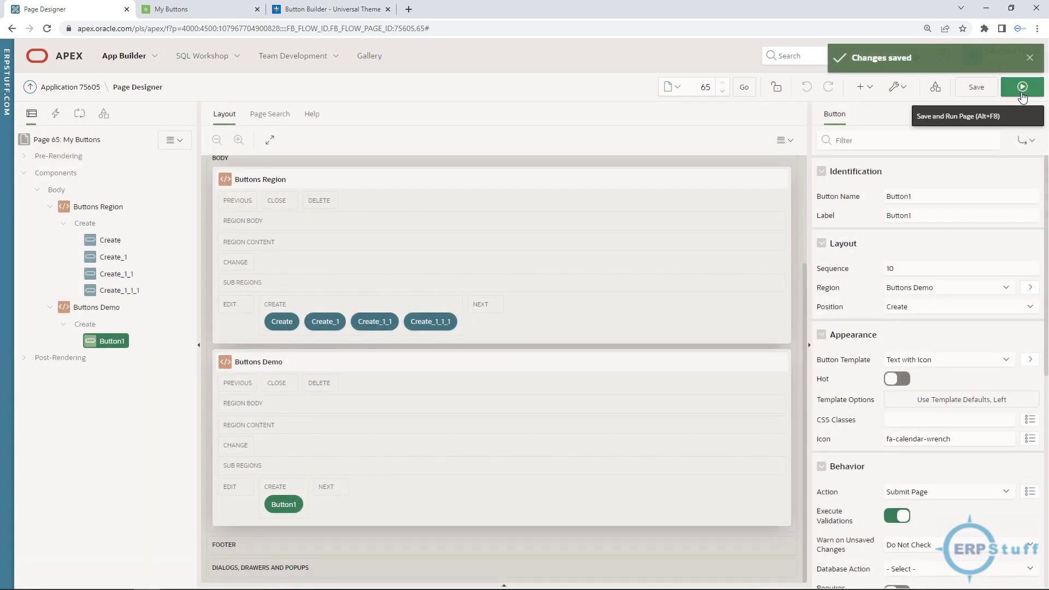
pyautogui.click(1021, 87)
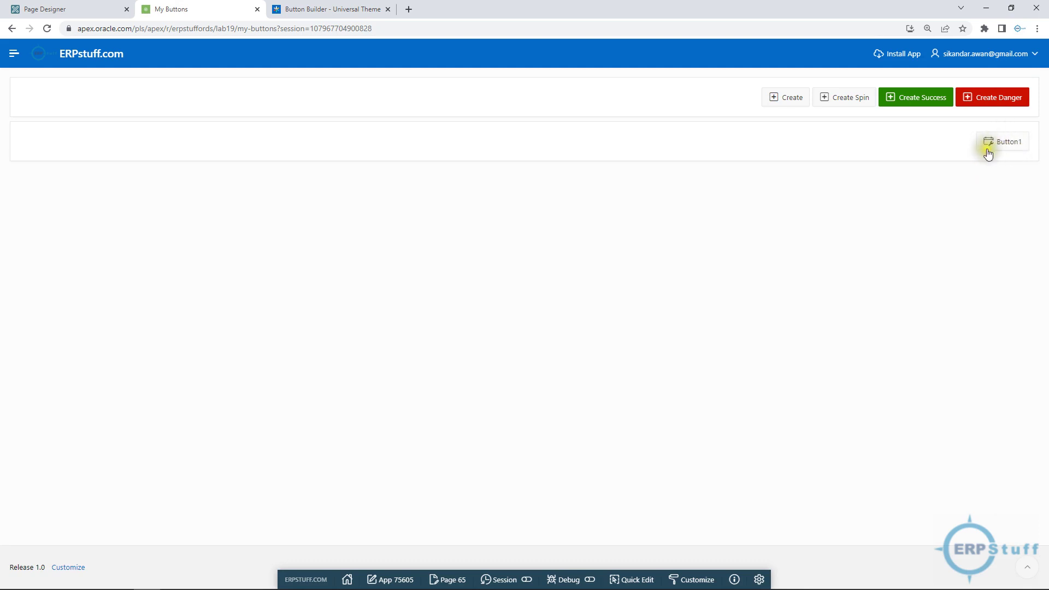
# - Make Button1 a Hot button, save, and preview it blue on the running page
pyautogui.click(84, 10)
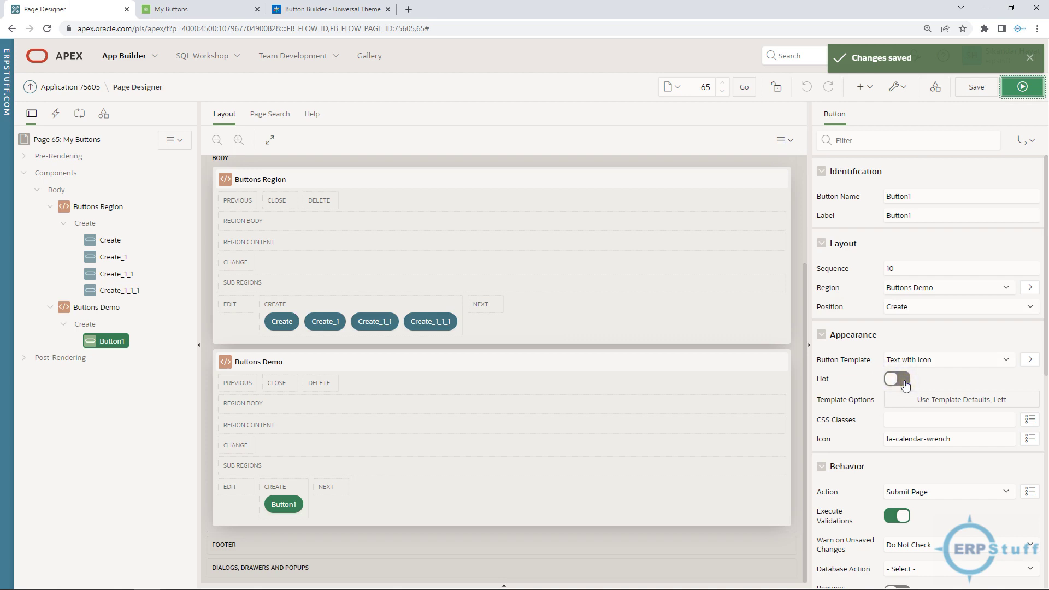
pyautogui.click(897, 379)
pyautogui.click(976, 87)
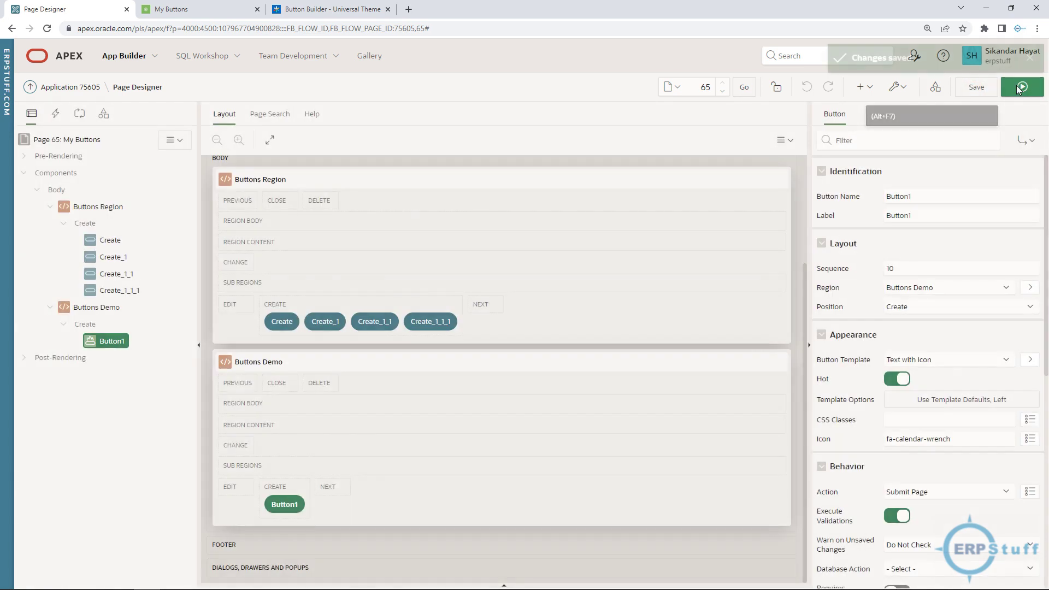
pyautogui.click(1020, 87)
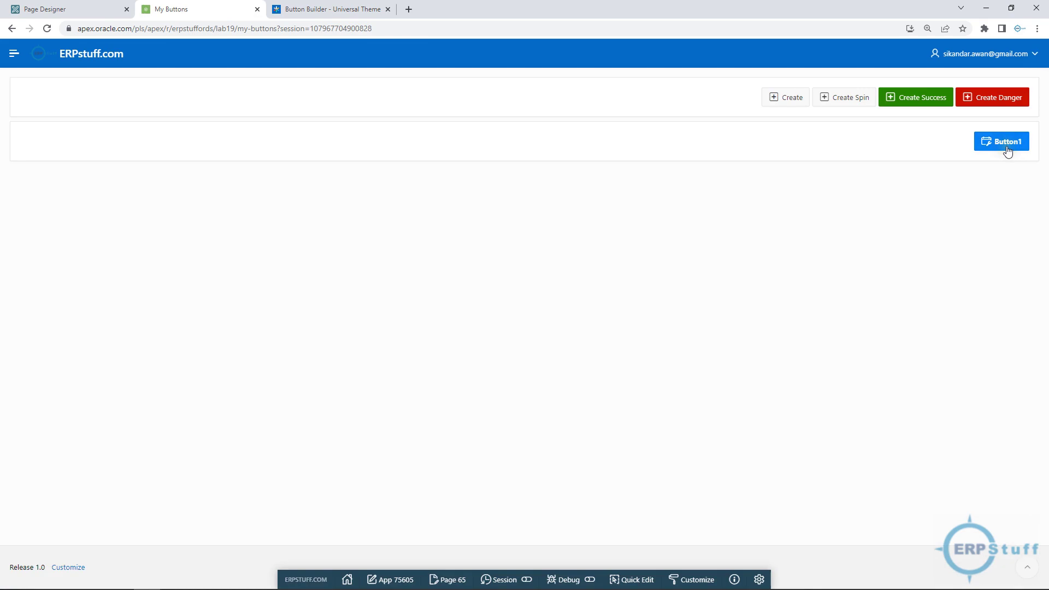
pyautogui.click(997, 145)
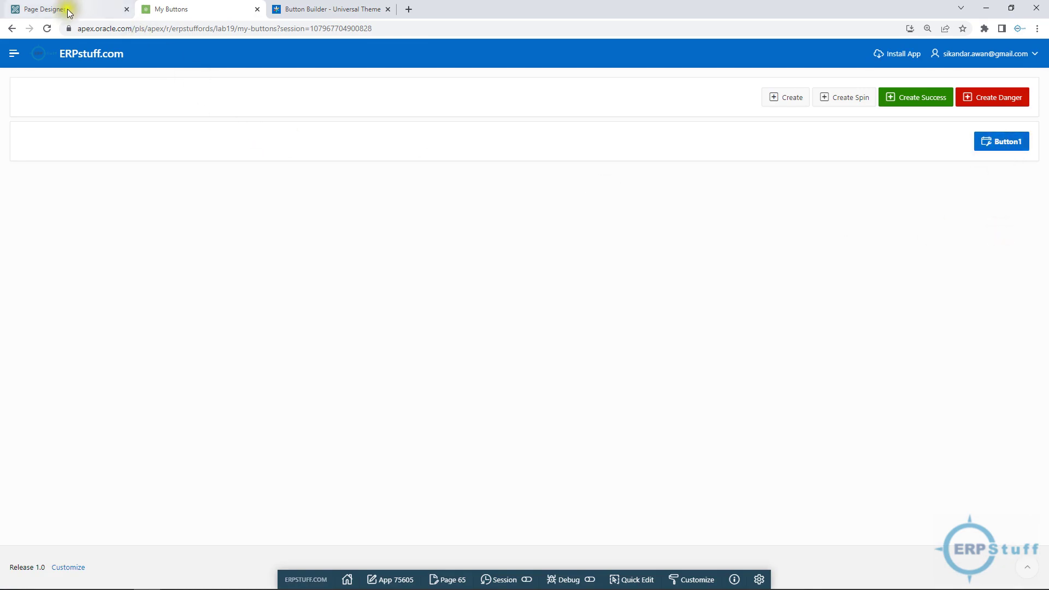
# - Turn Hot styling back off for Button1 and save
pyautogui.click(45, 9)
pyautogui.click(896, 379)
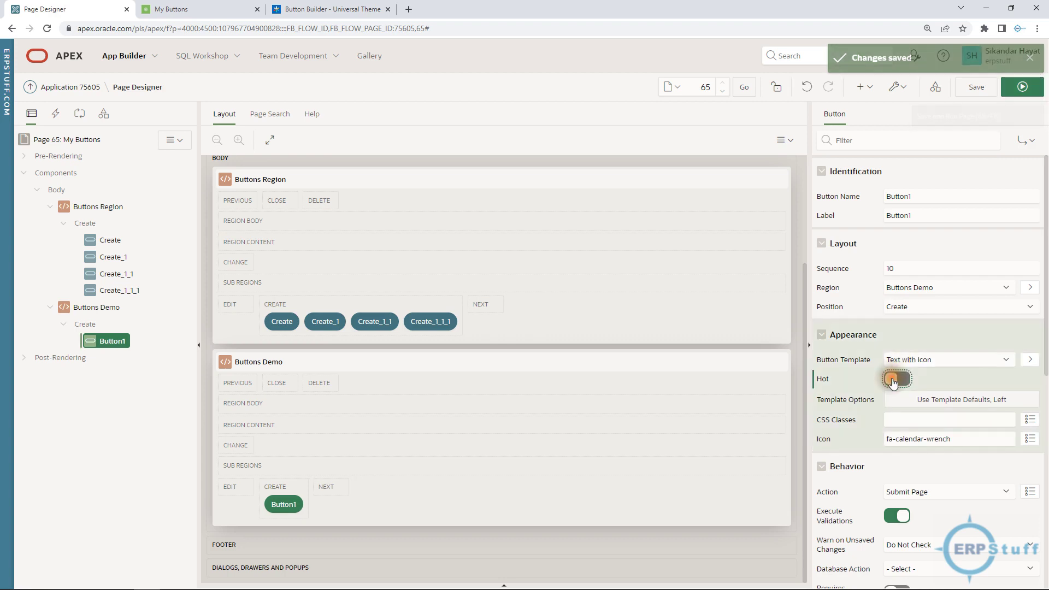
pyautogui.click(975, 87)
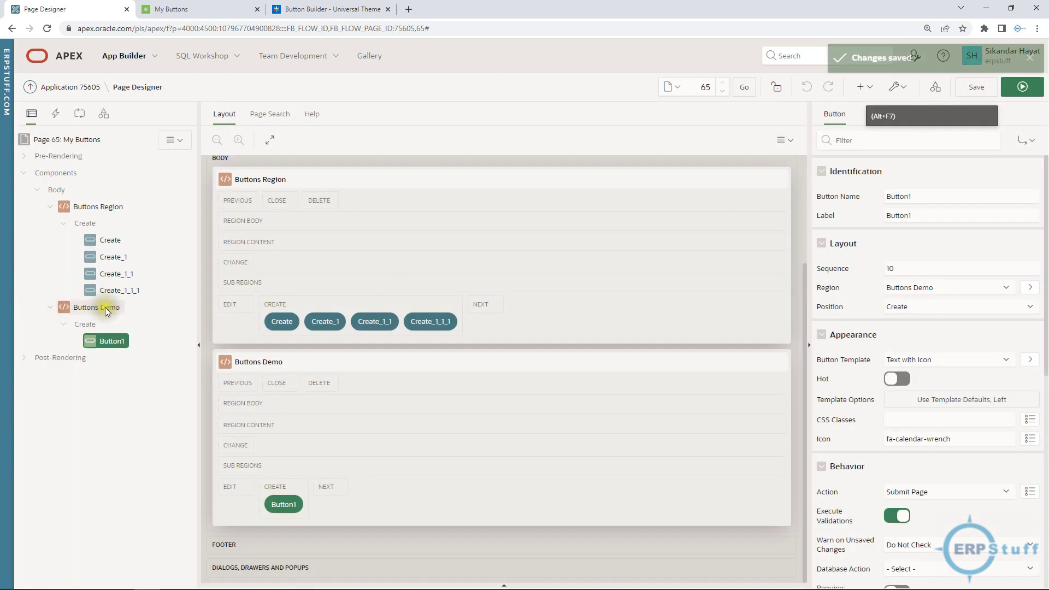
# - Add a new button to Buttons Demo and rename it Cancel
pyautogui.click(95, 307)
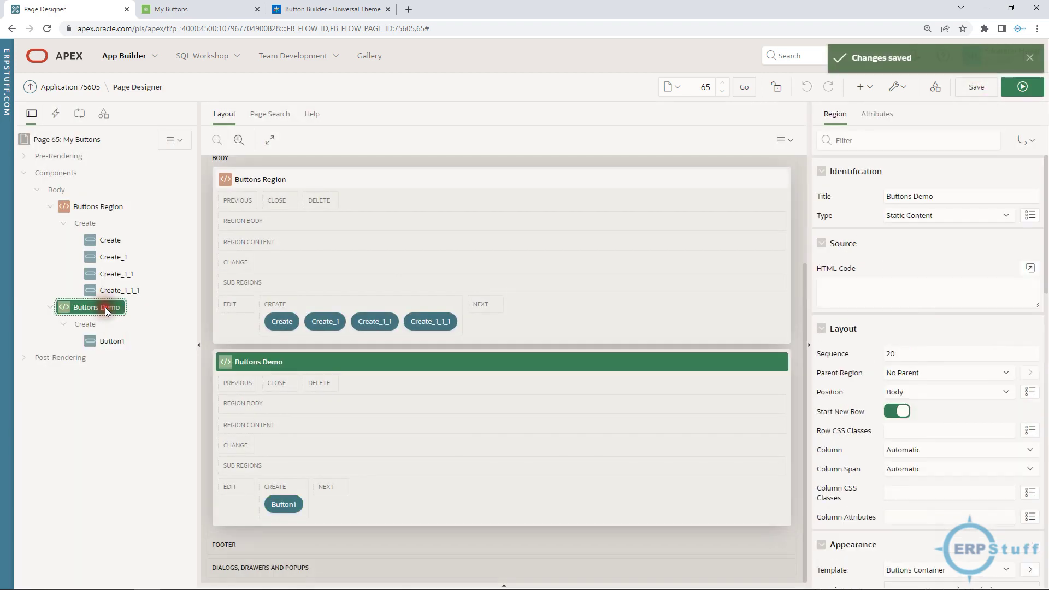
pyautogui.rightClick(94, 308)
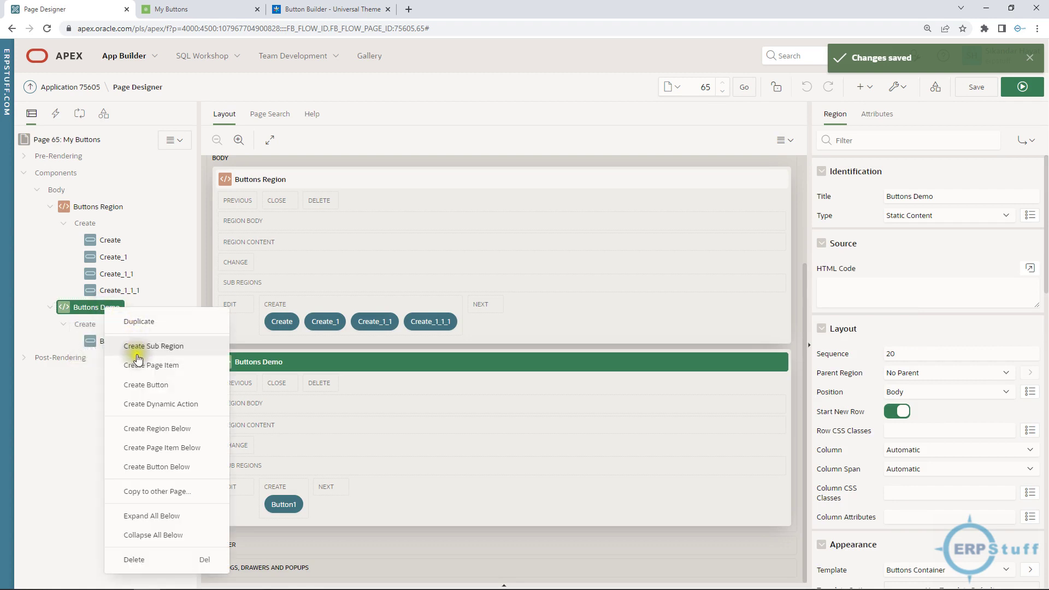
pyautogui.click(145, 385)
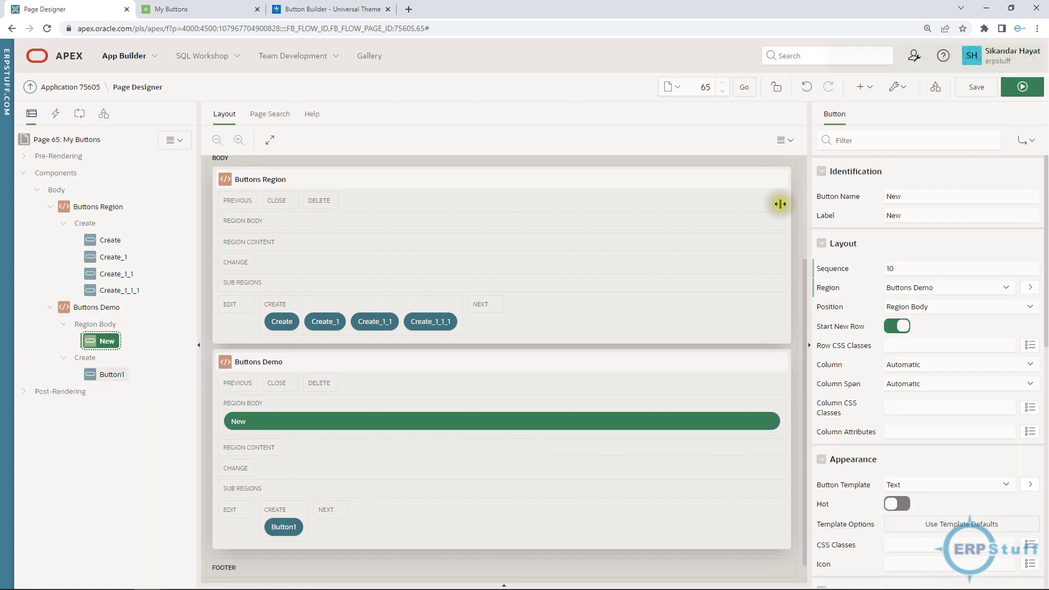
pyautogui.click(914, 197)
pyautogui.hotkey('ctrl', 'a')
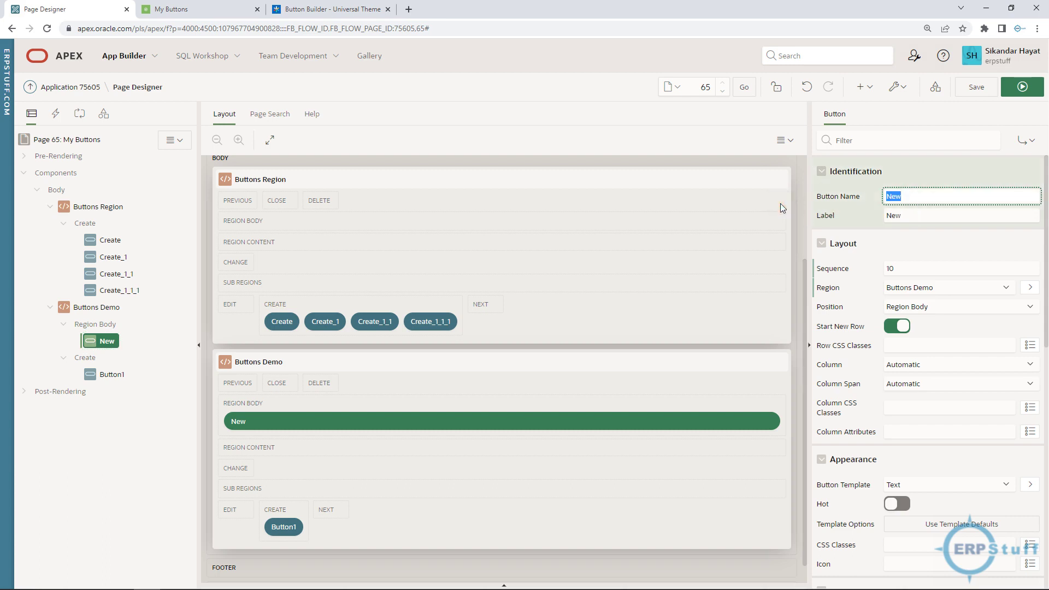
pyautogui.write('Cancel')
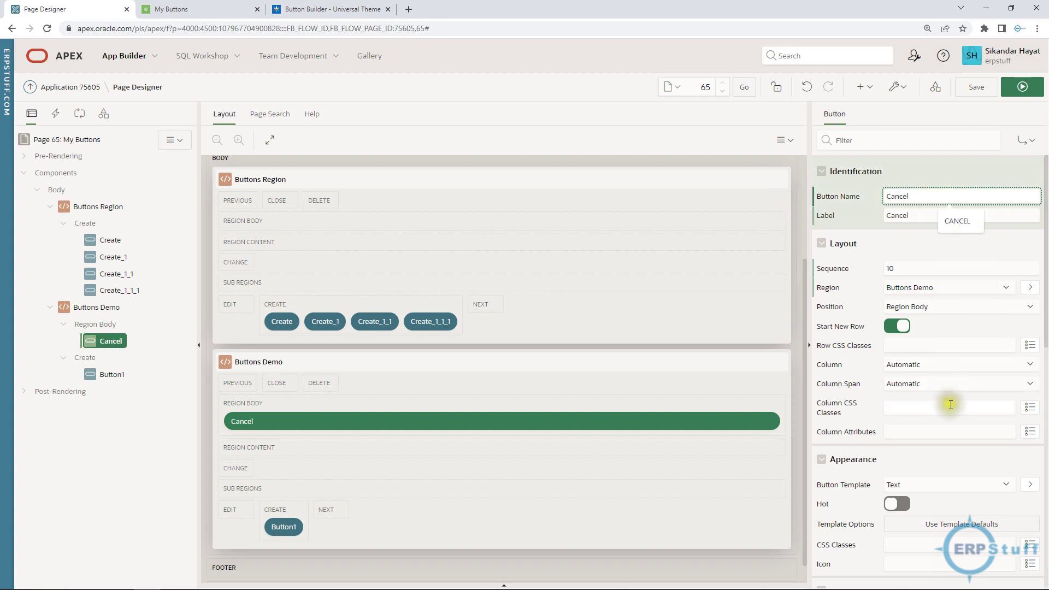
# - Place Cancel in the Previous position, save, and run the page
pyautogui.click(916, 306)
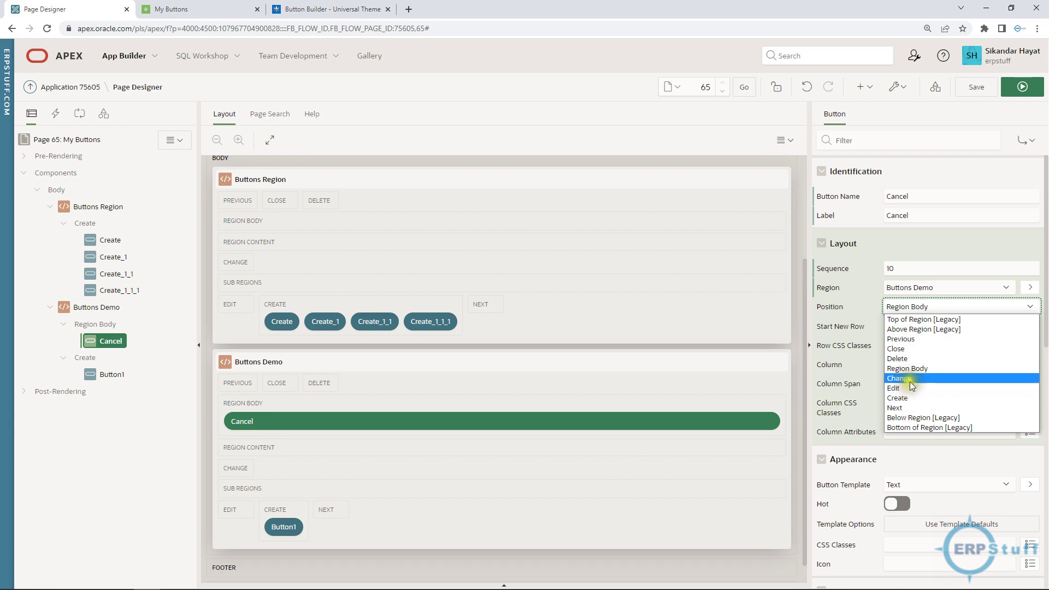
pyautogui.click(912, 339)
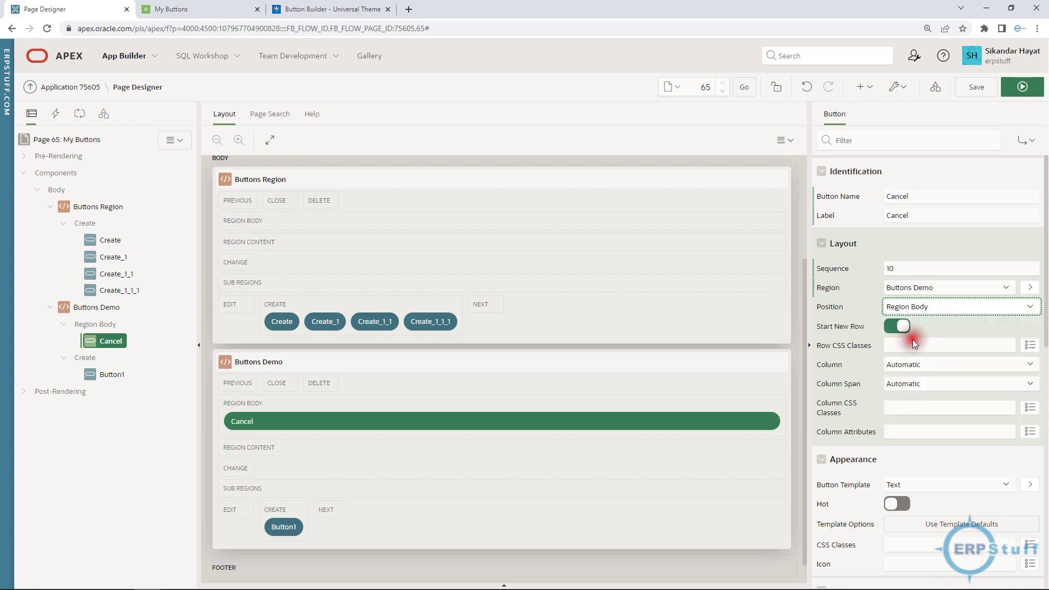
pyautogui.click(976, 87)
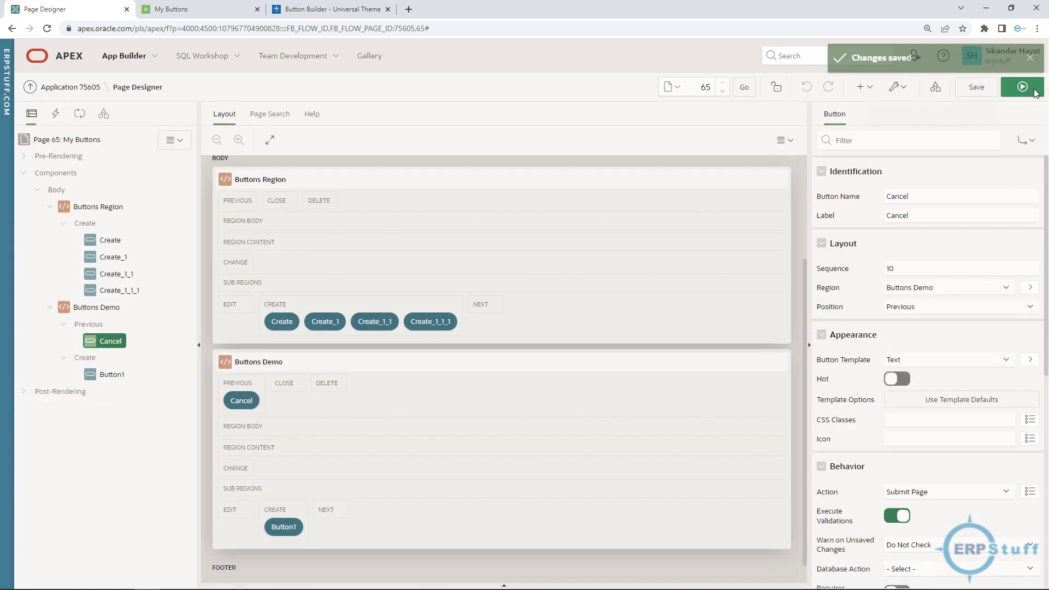
pyautogui.click(1022, 86)
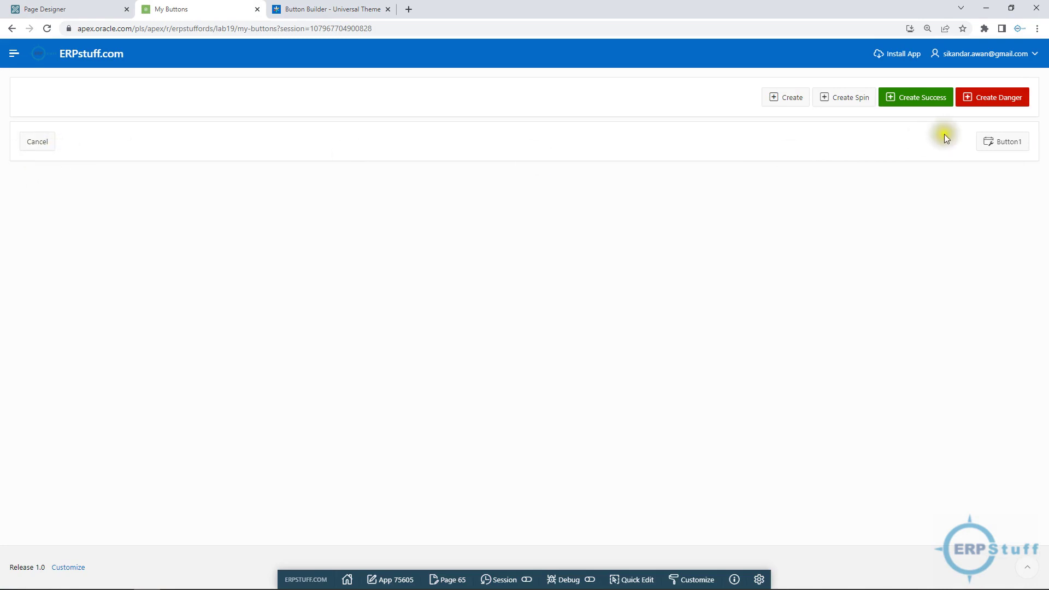
# - In Button1's Template Options keep the default size and set Type to Warning
pyautogui.click(55, 9)
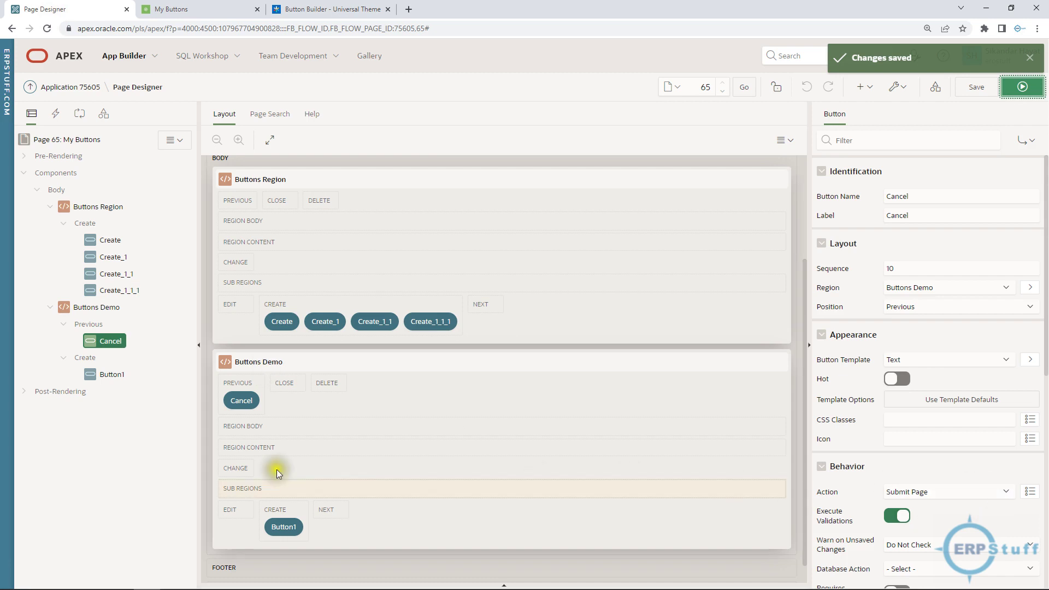
pyautogui.click(112, 374)
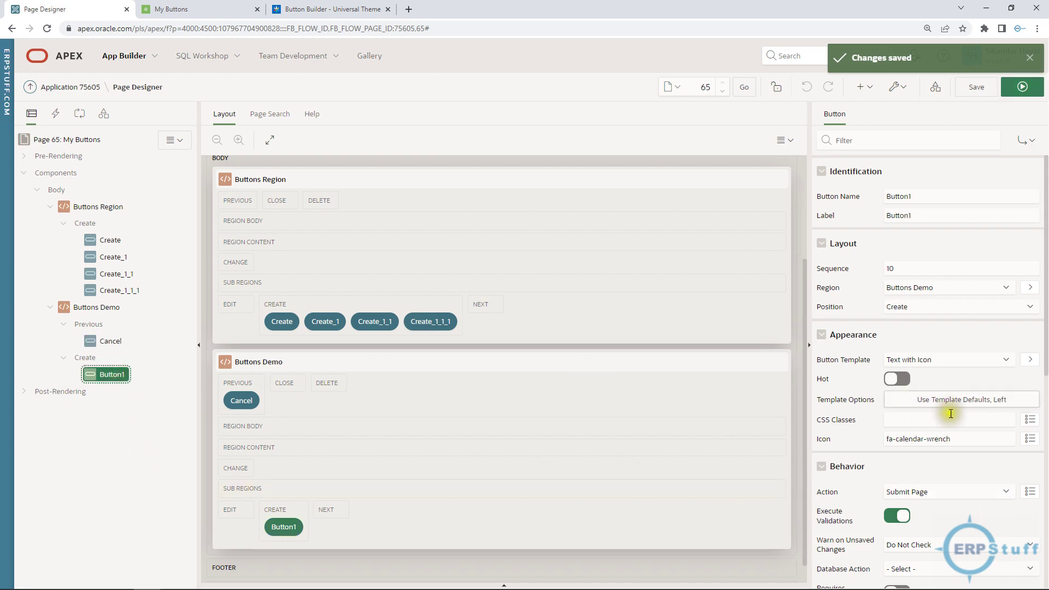
pyautogui.click(953, 423)
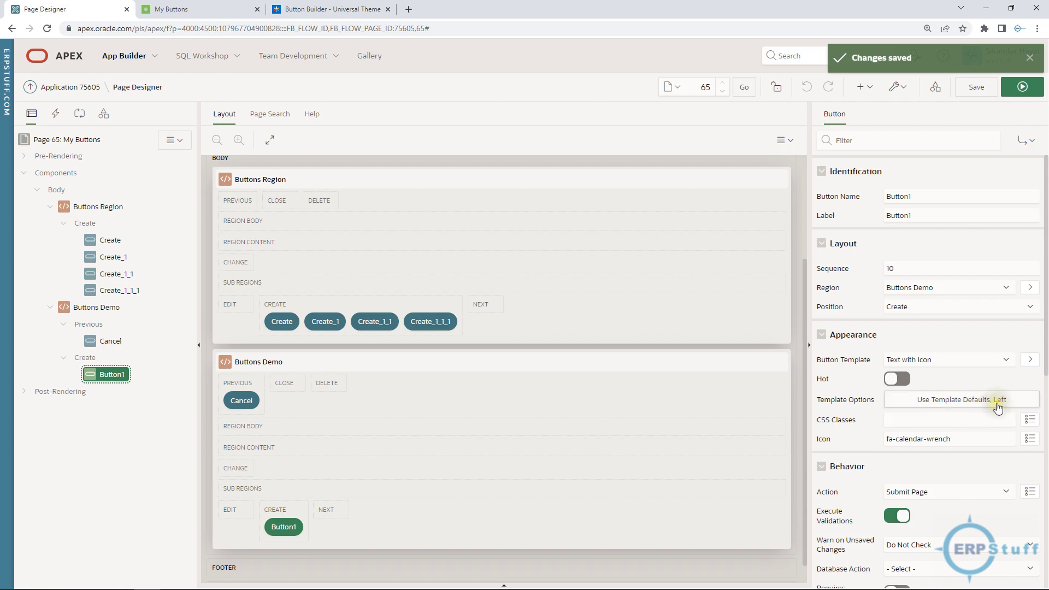
pyautogui.click(960, 399)
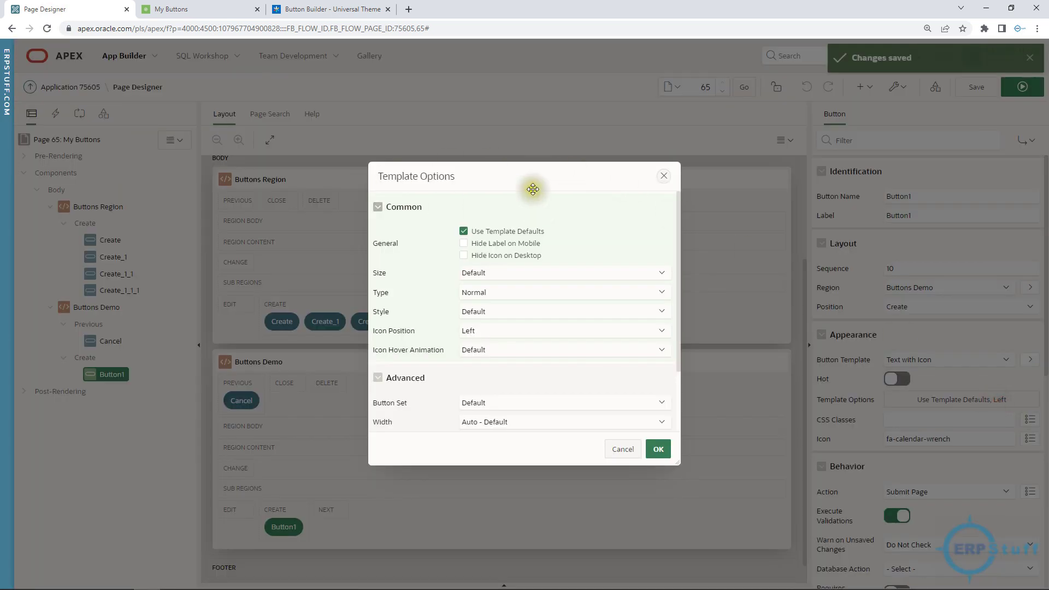
pyautogui.click(474, 273)
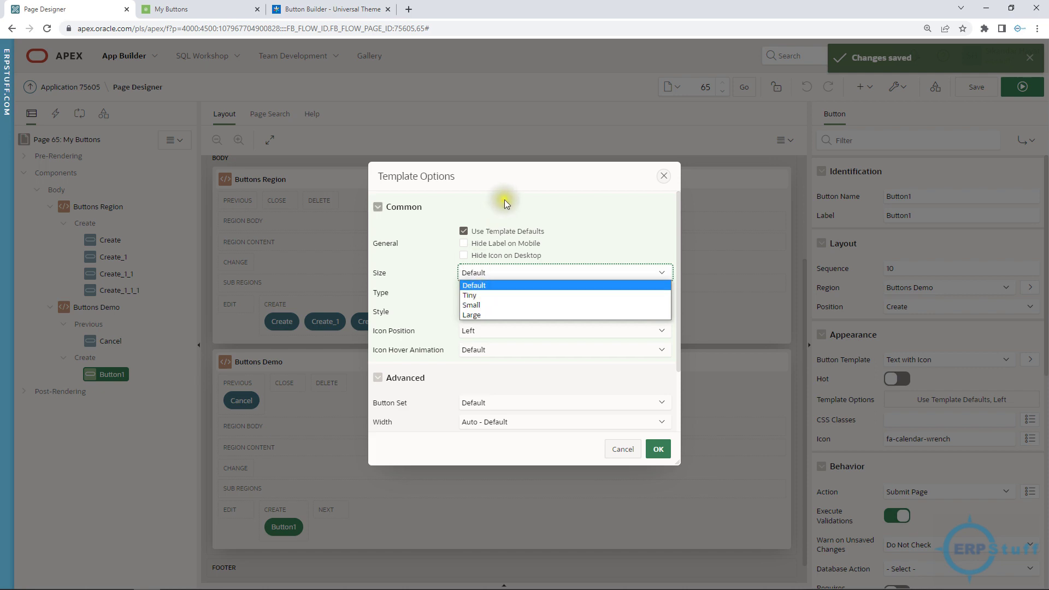
pyautogui.click(515, 179)
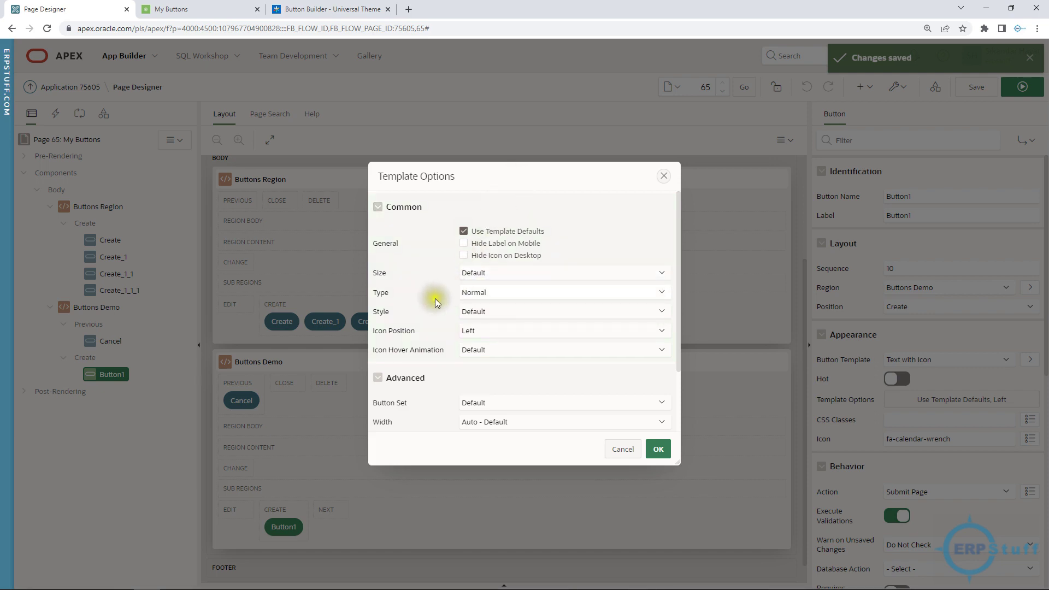
pyautogui.click(513, 292)
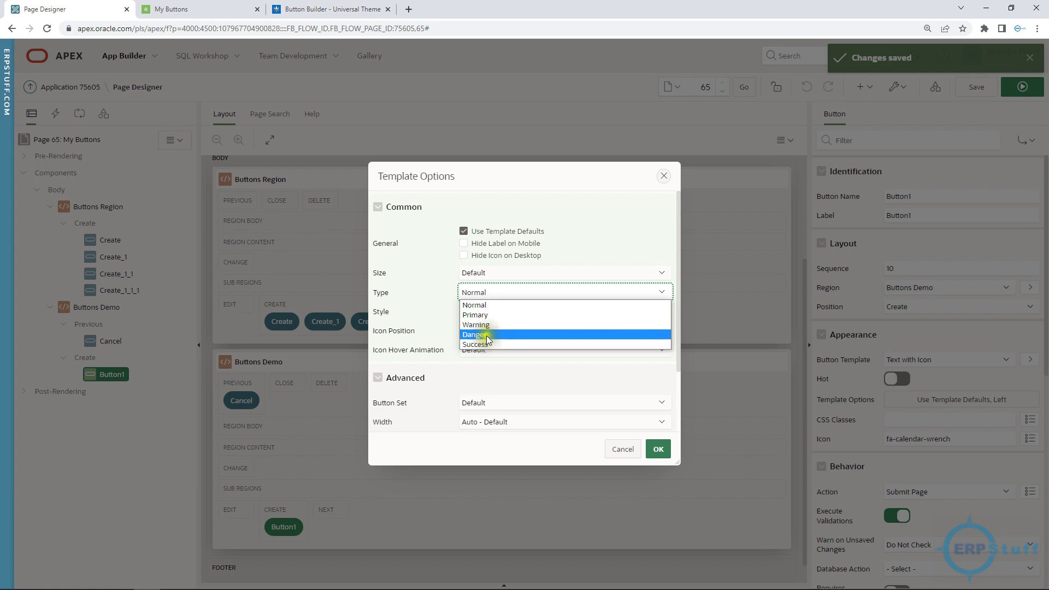
pyautogui.click(488, 326)
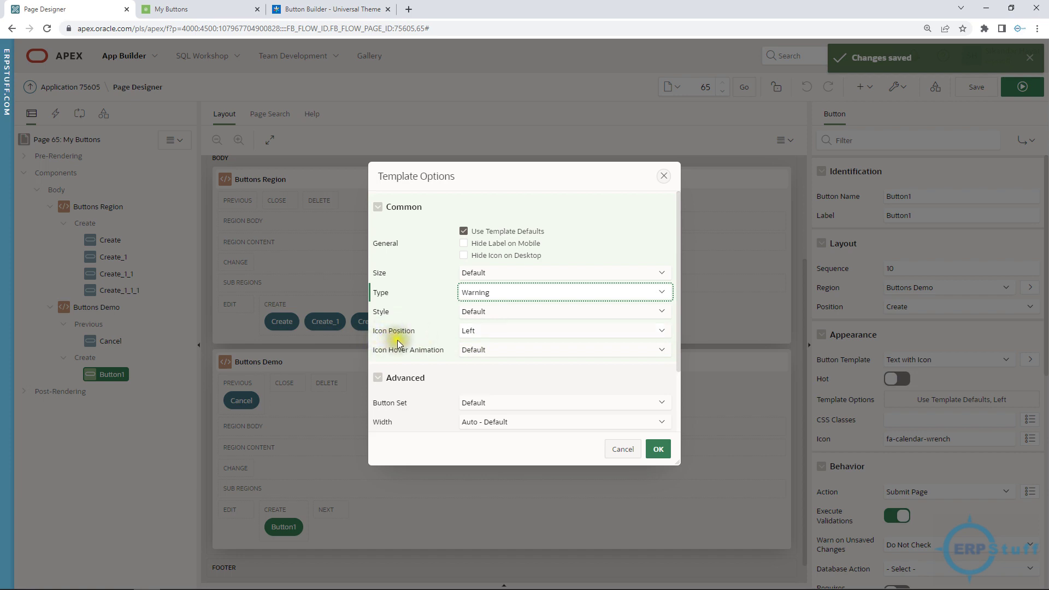
# - Keep the icon on the left, set Icon Hover Animation to Spin, and apply the options
pyautogui.click(492, 331)
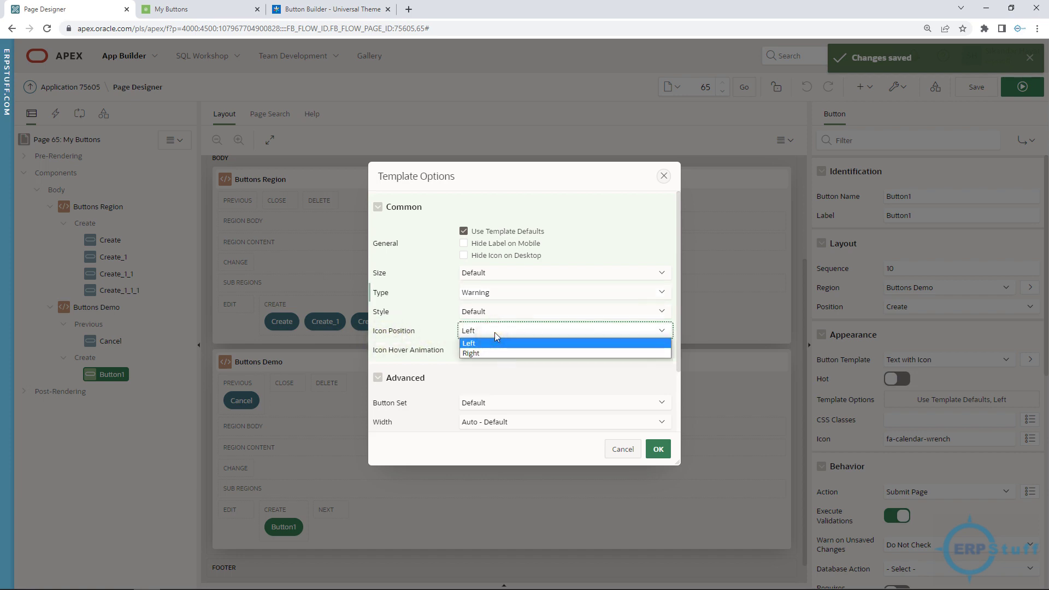
pyautogui.click(495, 332)
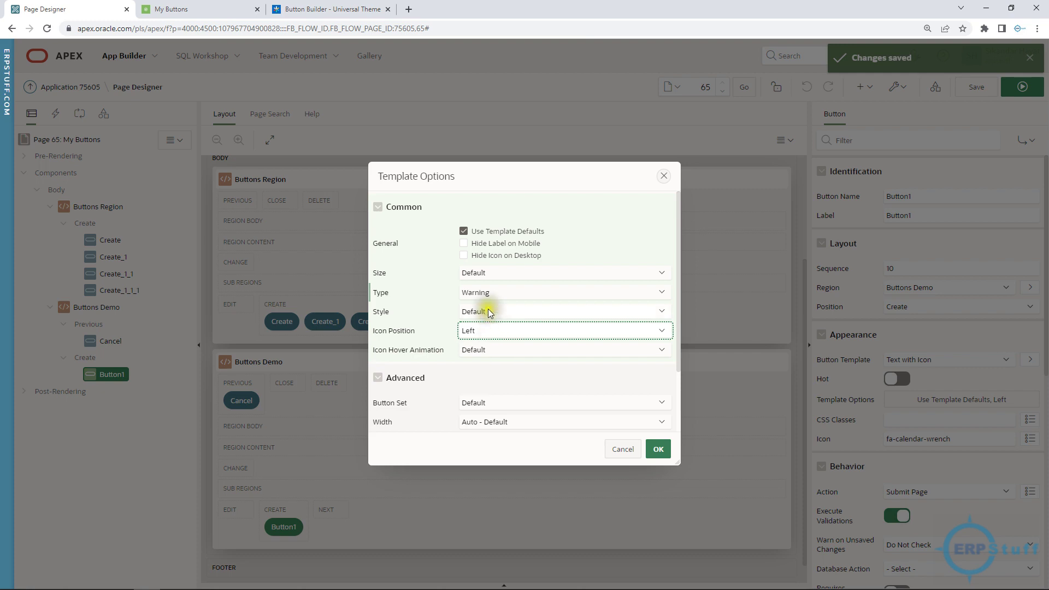
pyautogui.click(490, 312)
pyautogui.click(488, 311)
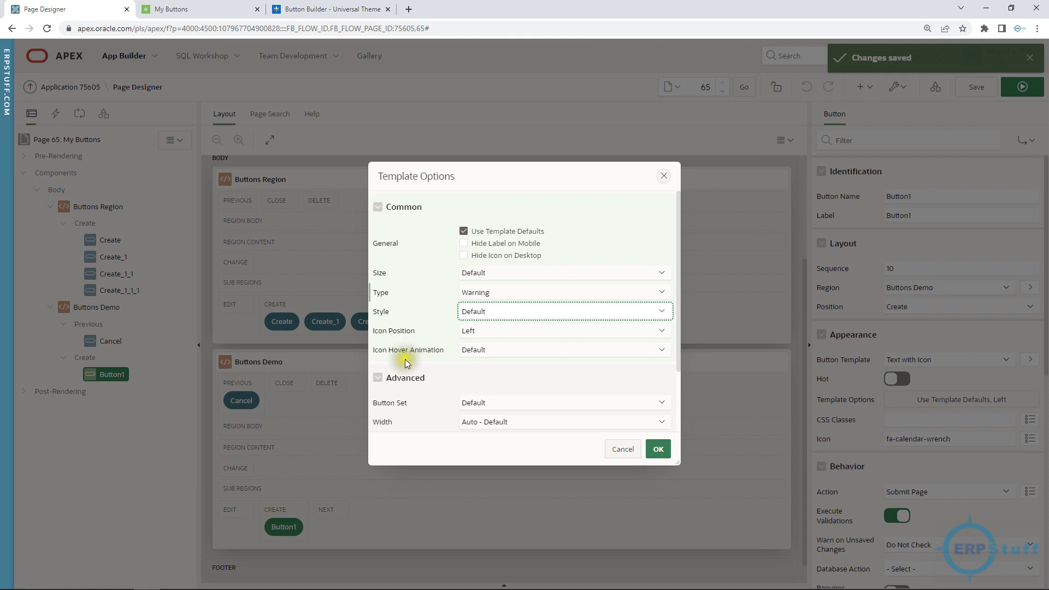
pyautogui.click(482, 350)
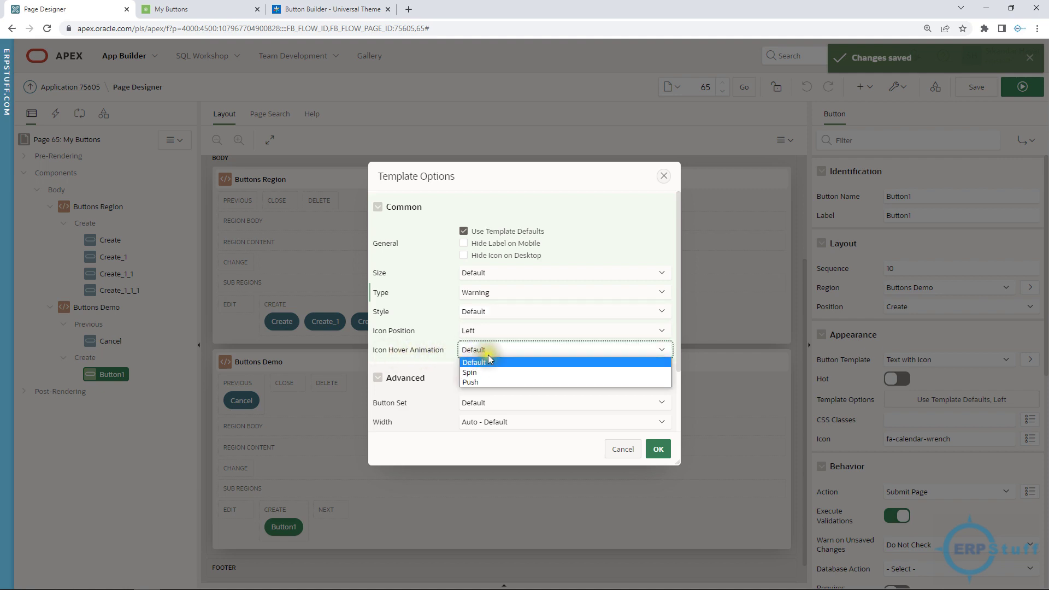
pyautogui.click(471, 372)
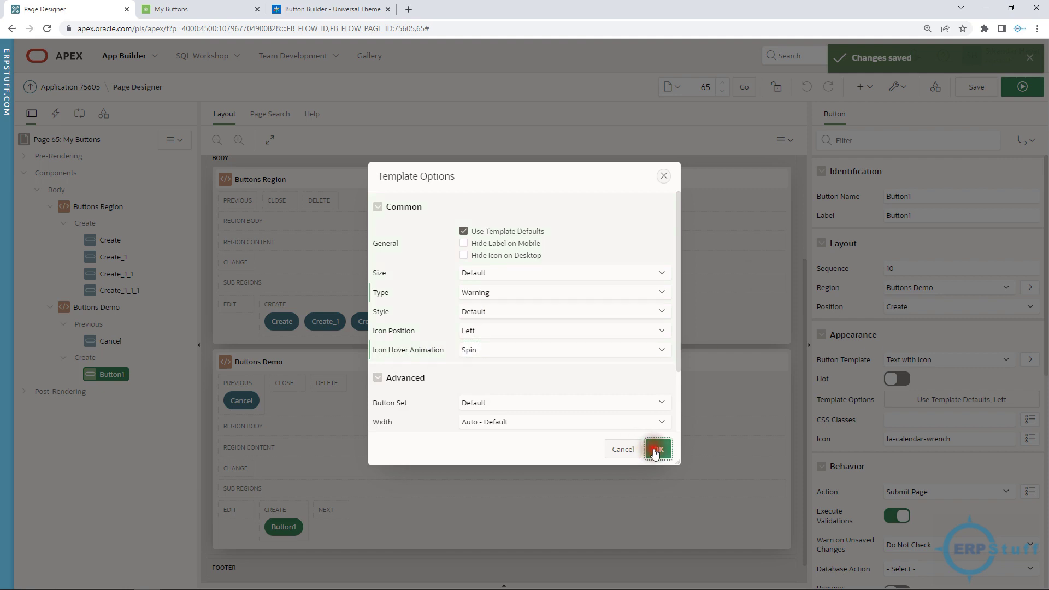
pyautogui.click(656, 449)
# - Save, run the page, and try Button1's yellow styling and spinning icon
pyautogui.click(970, 87)
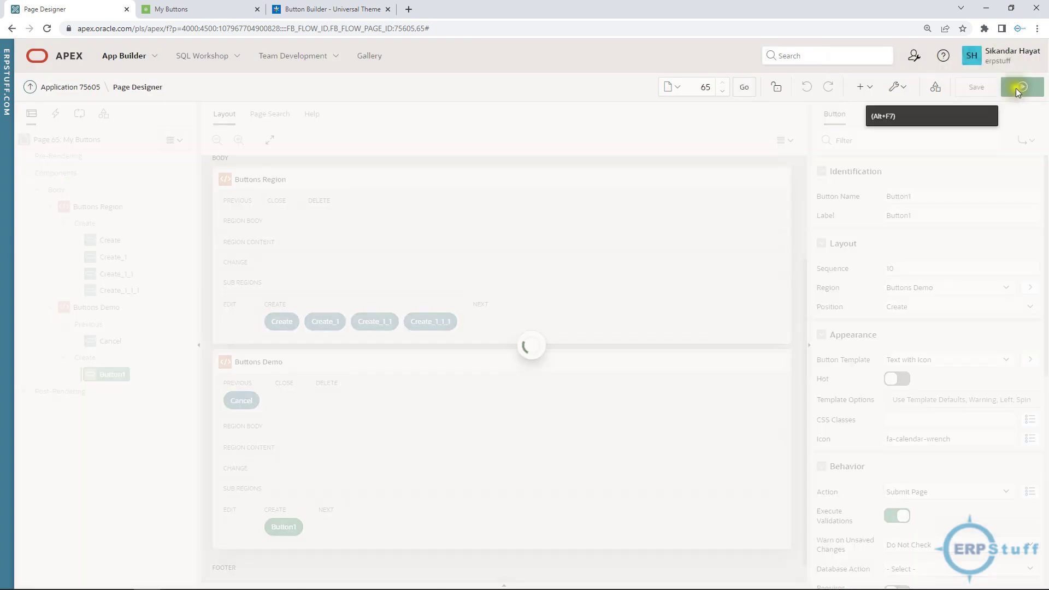
pyautogui.click(1016, 87)
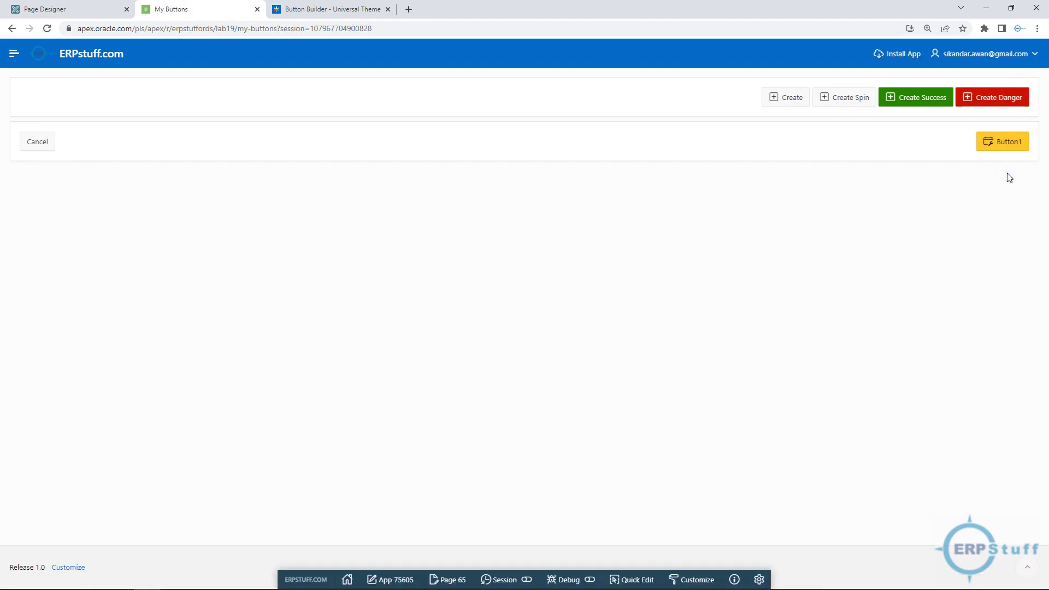
pyautogui.click(993, 145)
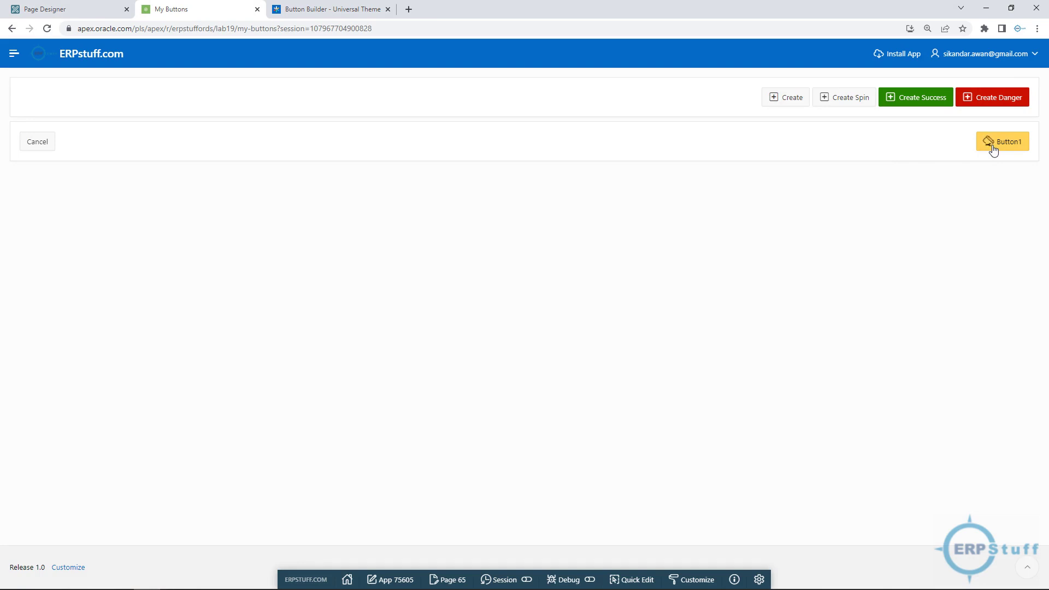
pyautogui.click(981, 143)
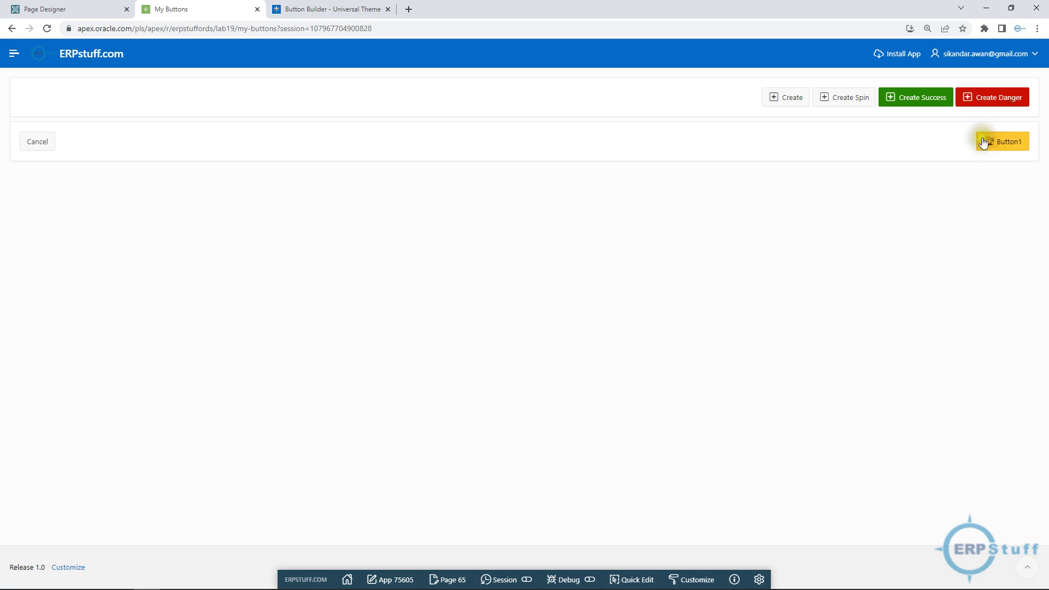
pyautogui.click(45, 9)
# - Set the Cancel button's Template Options Type to Success and apply it
pyautogui.click(49, 9)
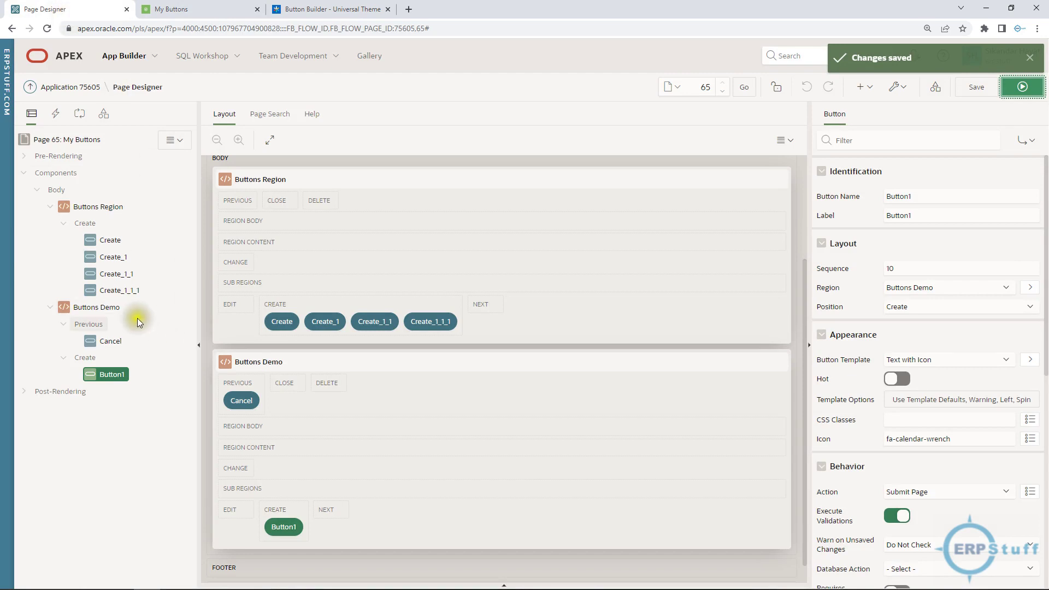
pyautogui.click(107, 340)
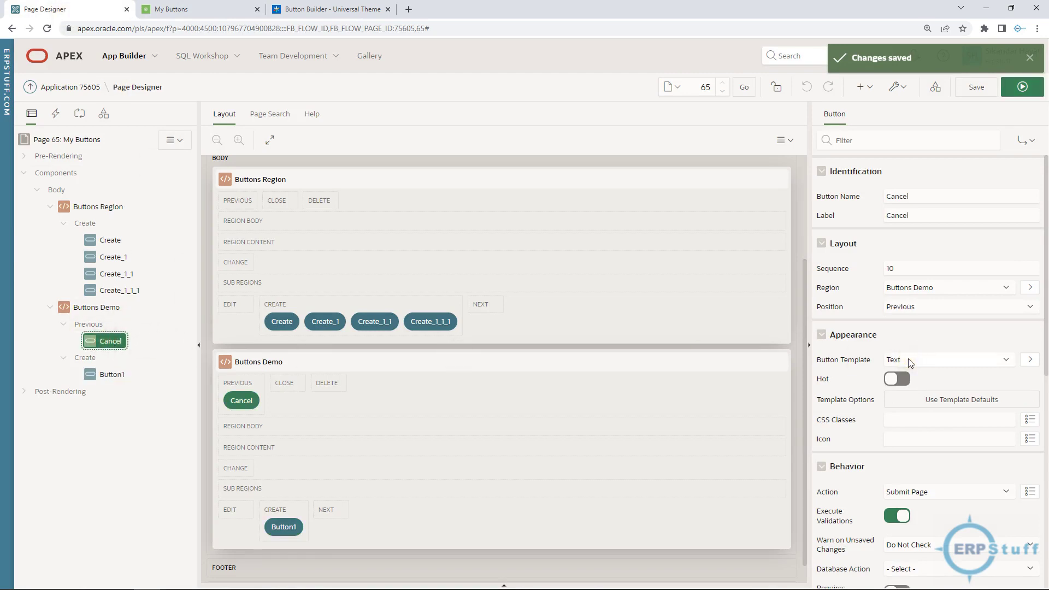
pyautogui.click(958, 399)
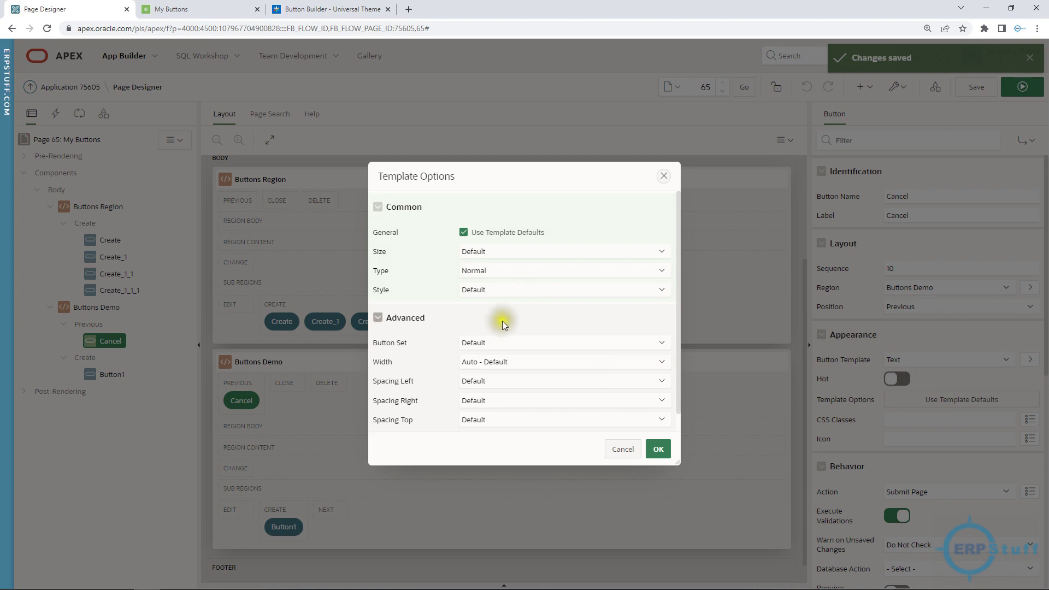
pyautogui.click(477, 290)
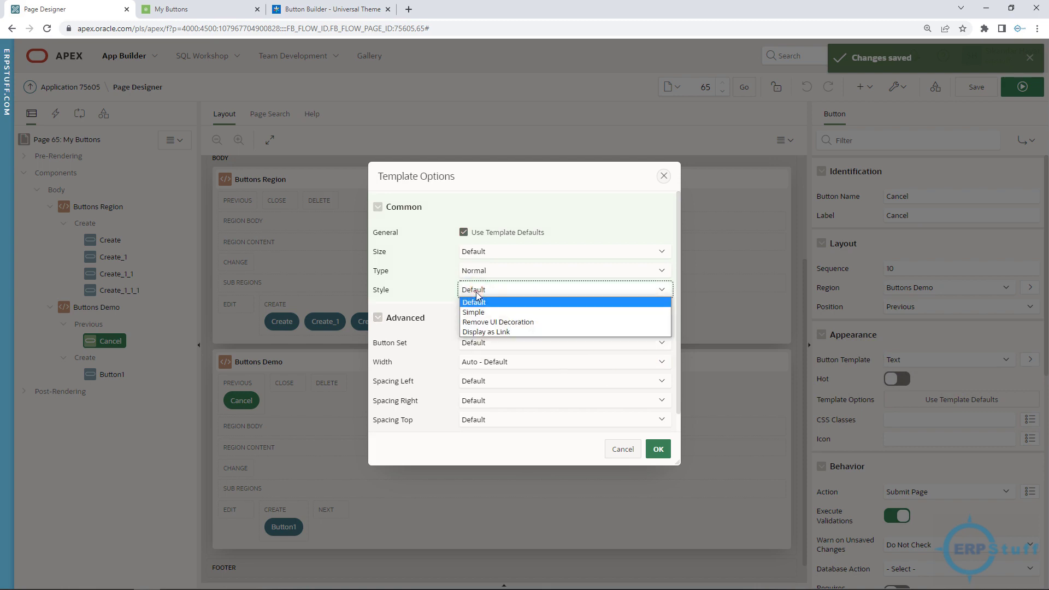
pyautogui.click(477, 295)
pyautogui.click(479, 270)
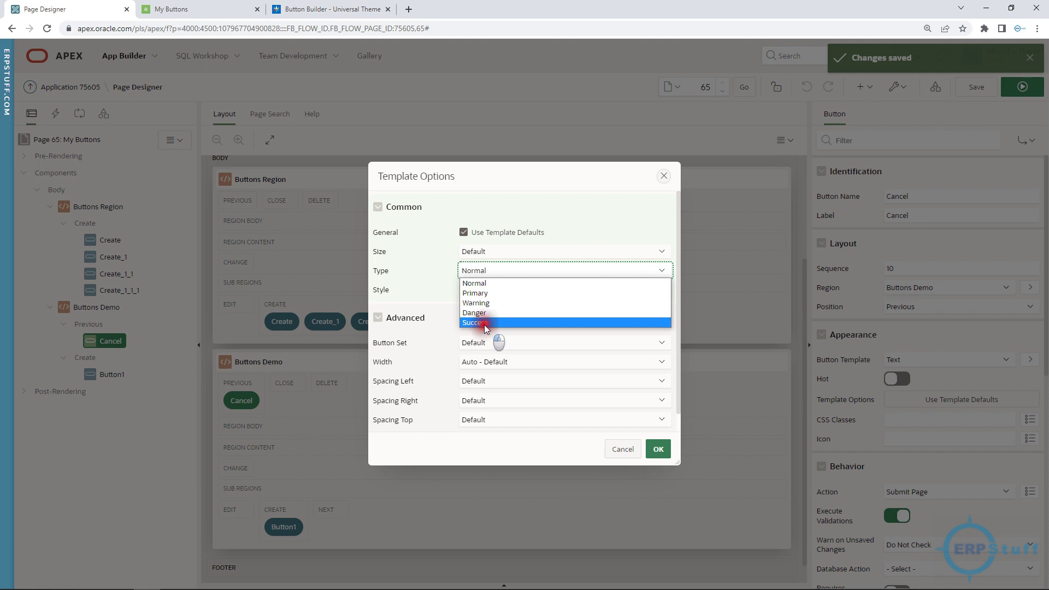
pyautogui.click(485, 322)
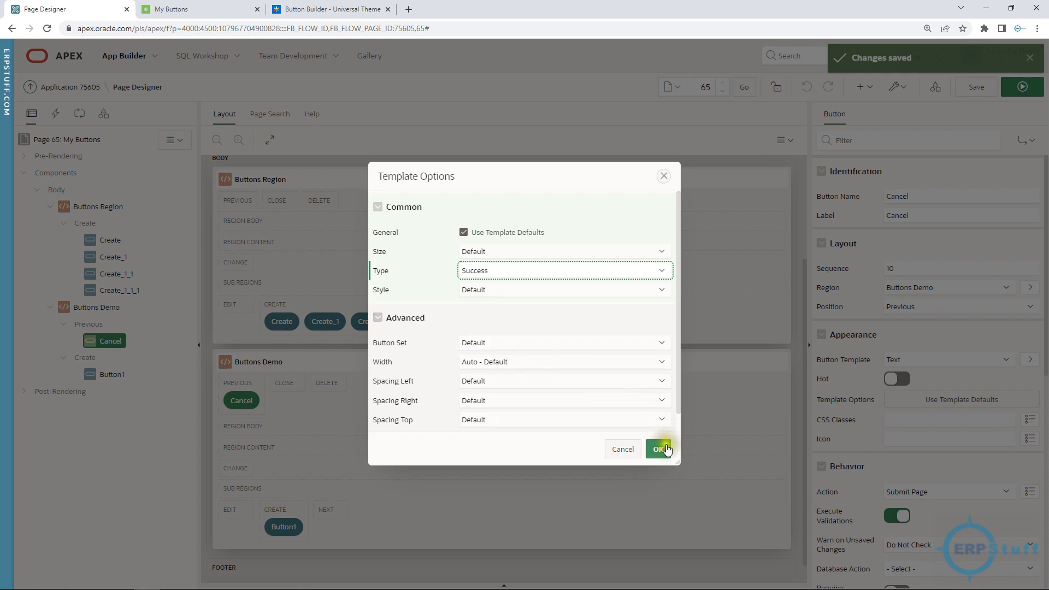
pyautogui.click(658, 448)
# - Save, run the page, and try the green Cancel beside the yellow Button1
pyautogui.click(976, 88)
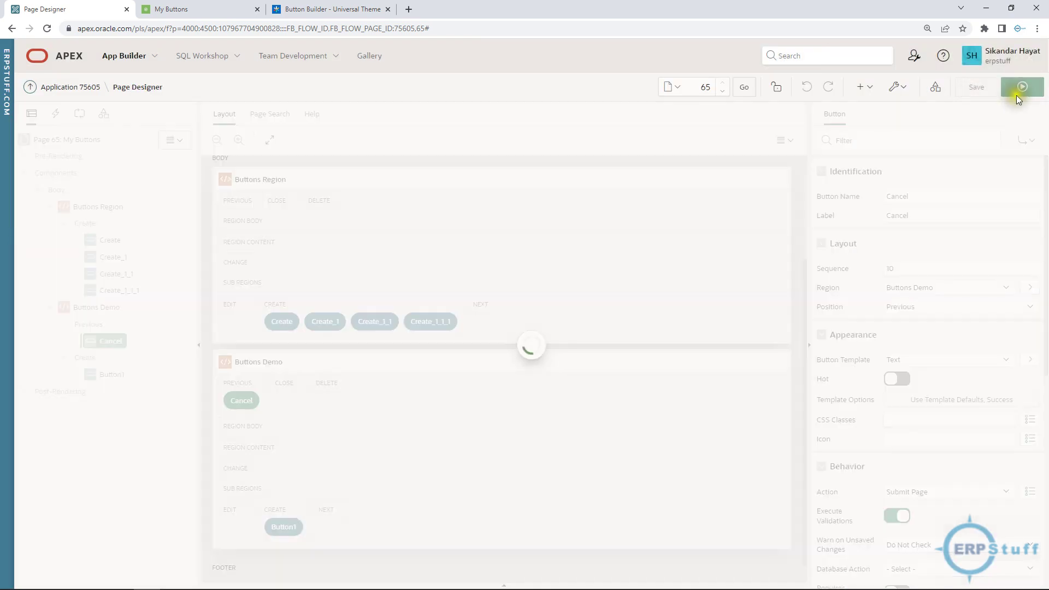
pyautogui.click(1022, 86)
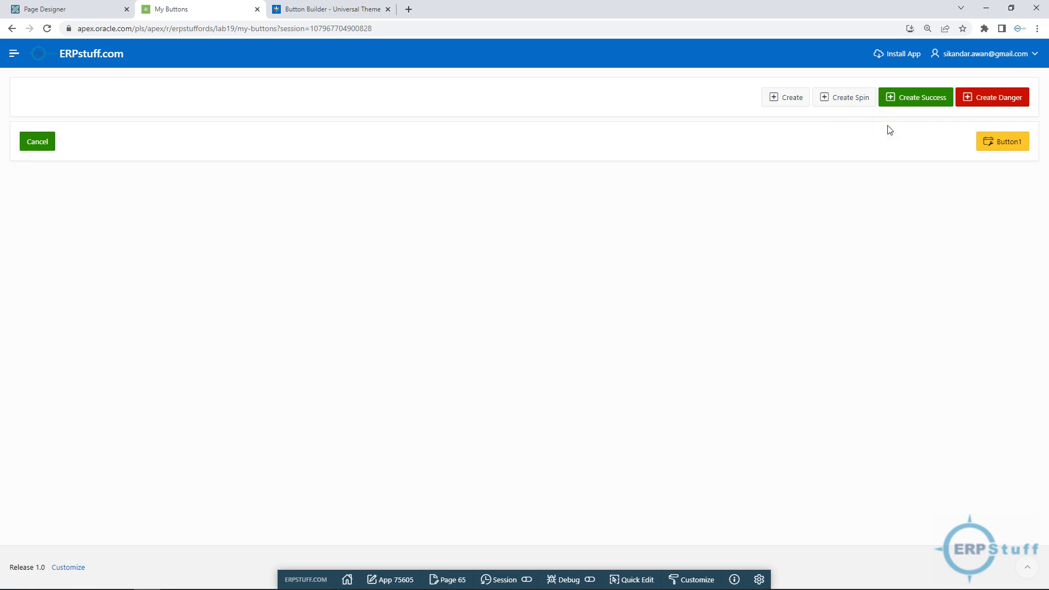
pyautogui.click(844, 97)
pyautogui.click(1003, 99)
pyautogui.click(897, 97)
# - Return to the Page Designer and select Button1 in Buttons Demo
pyautogui.click(61, 10)
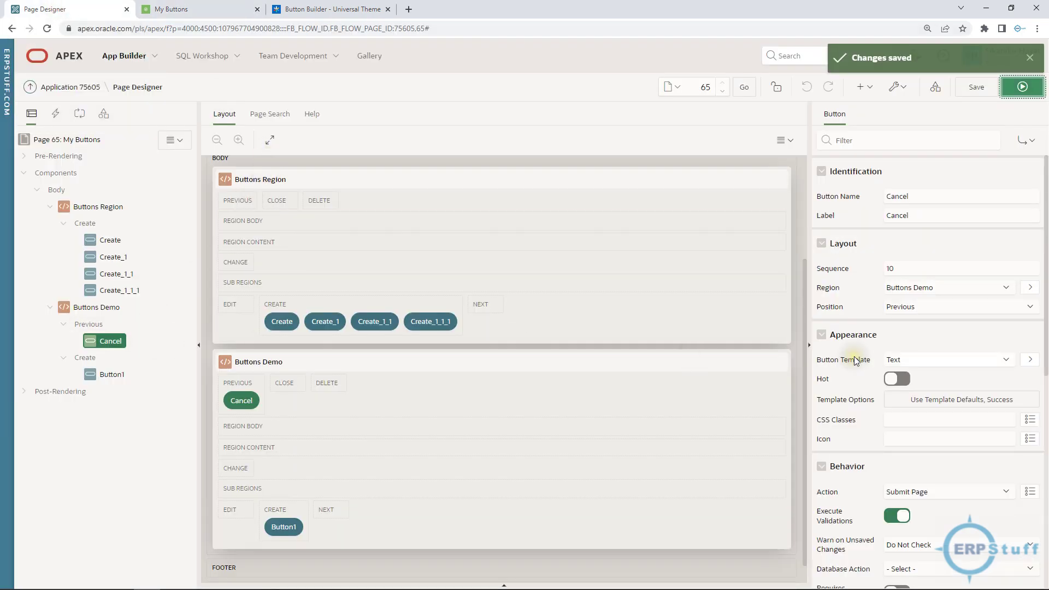
pyautogui.click(97, 308)
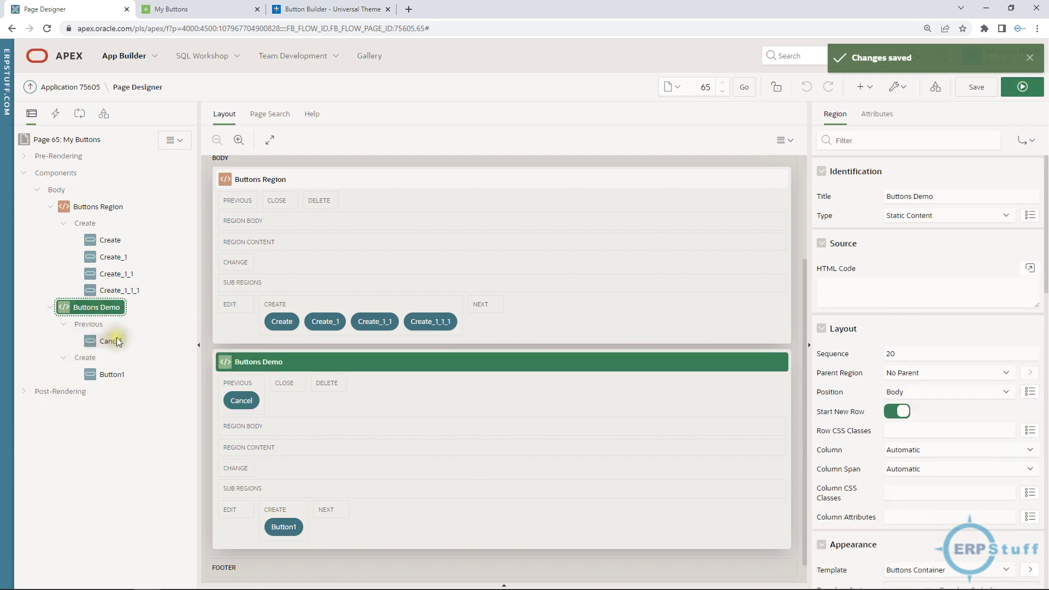
pyautogui.click(115, 375)
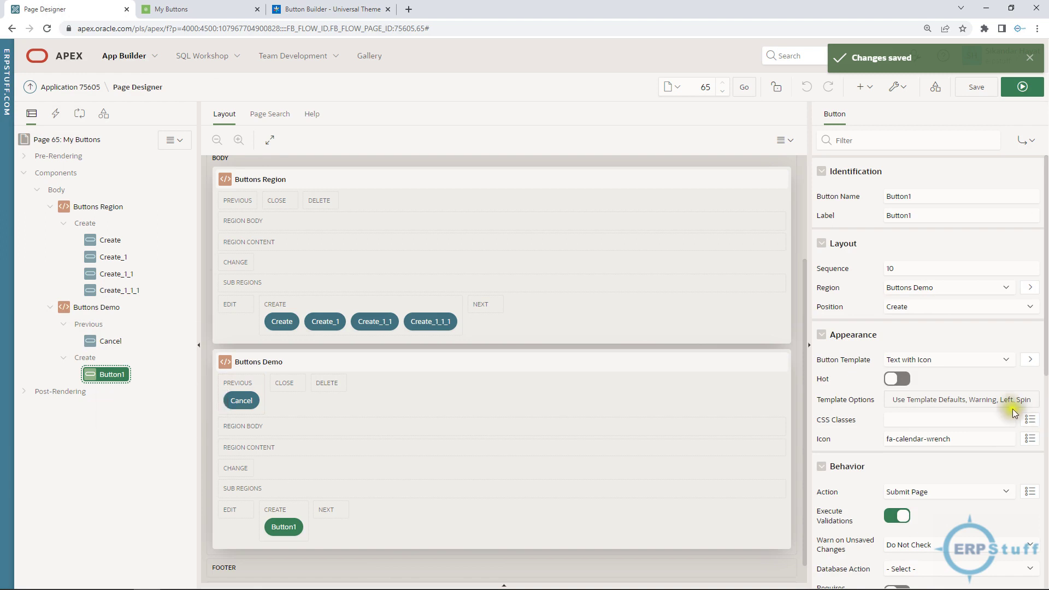
# - Set Button1's Template Options Size to Small and apply it
pyautogui.click(942, 401)
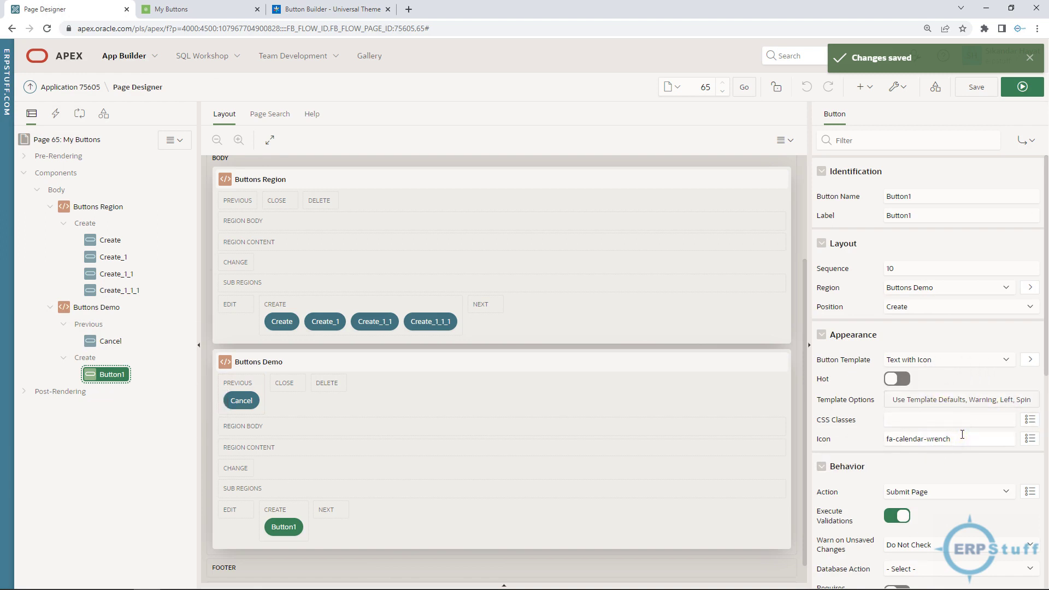
pyautogui.scroll(-1, 962, 435)
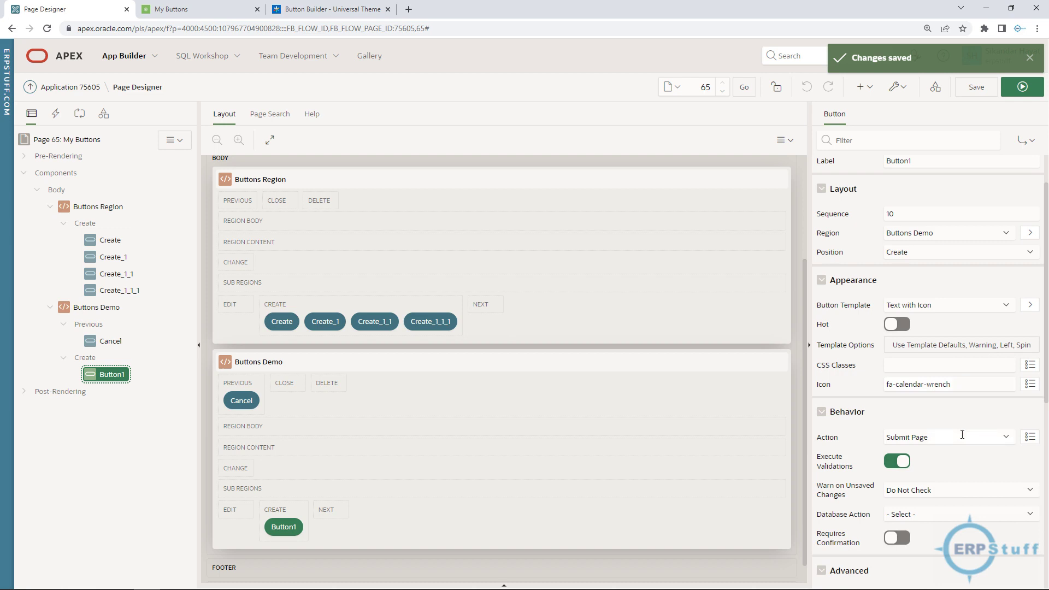
pyautogui.scroll(1, 936, 355)
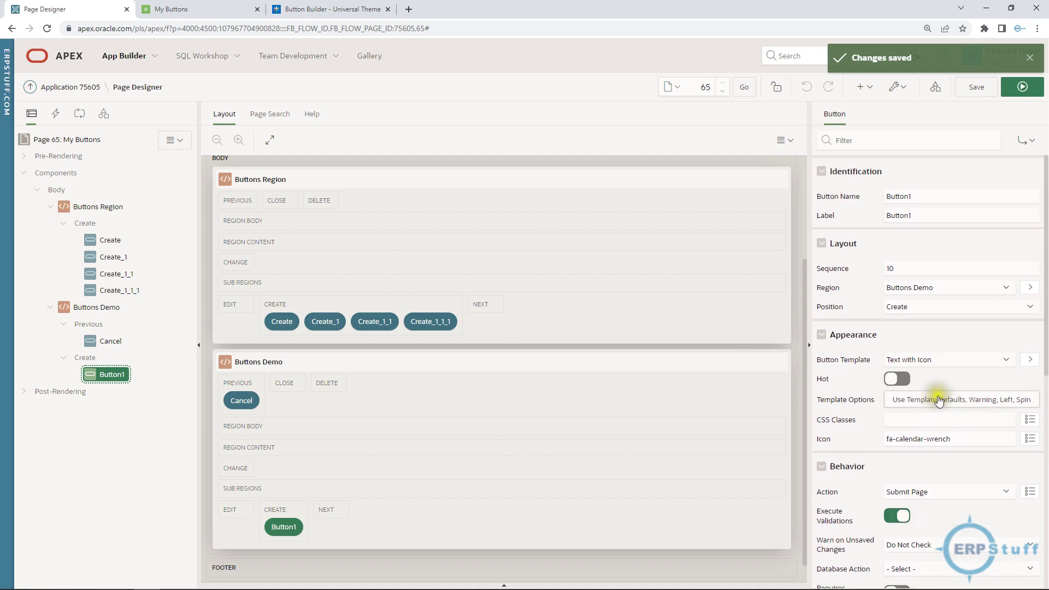
pyautogui.click(938, 399)
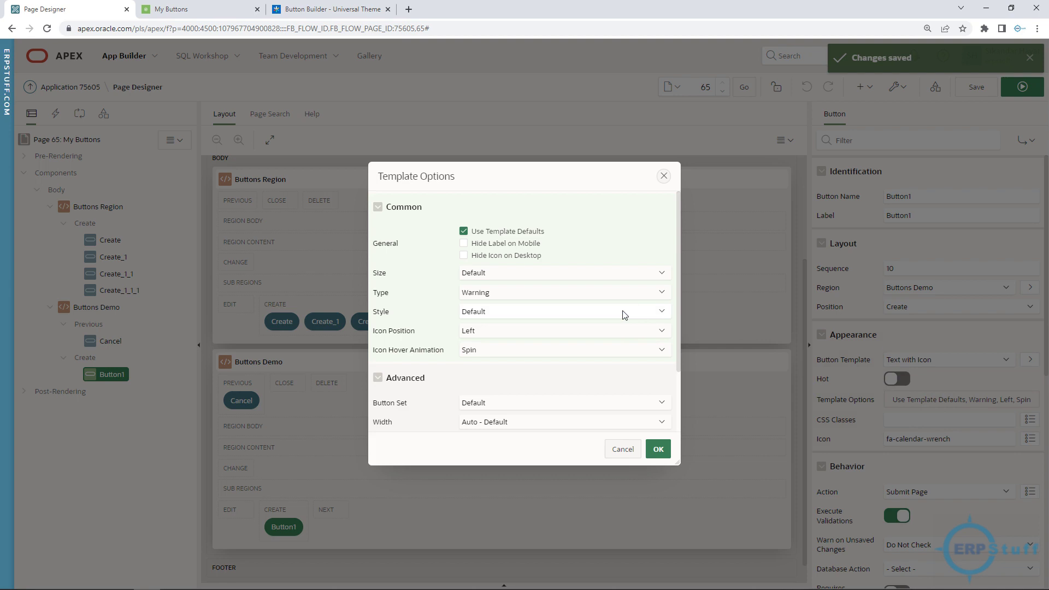
pyautogui.click(489, 273)
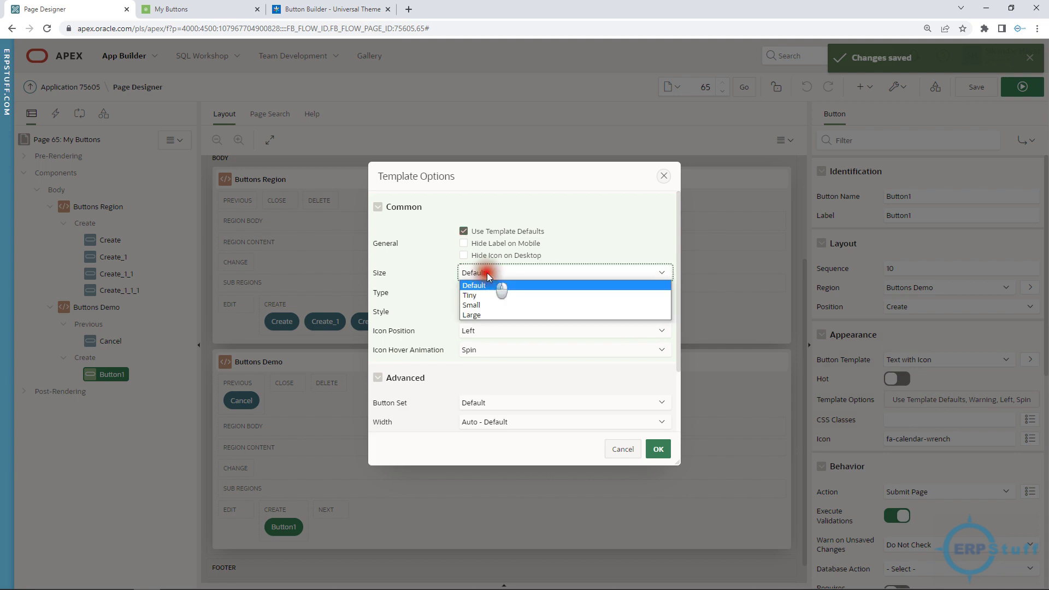
pyautogui.click(484, 306)
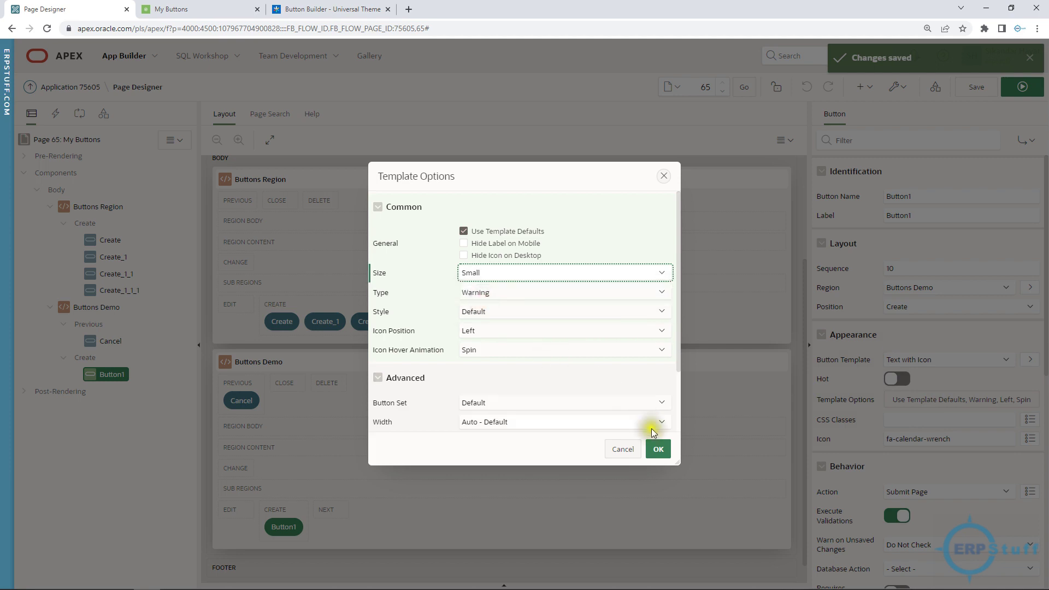
pyautogui.click(657, 449)
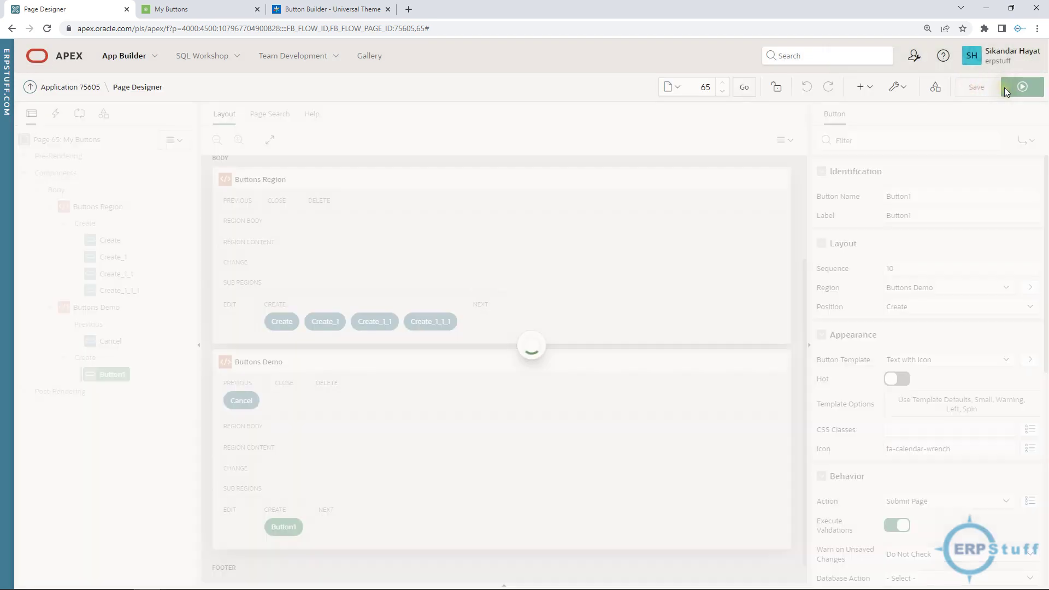
# - Save and run the page to view the smaller yellow Button1, then return to the designer
pyautogui.click(1021, 86)
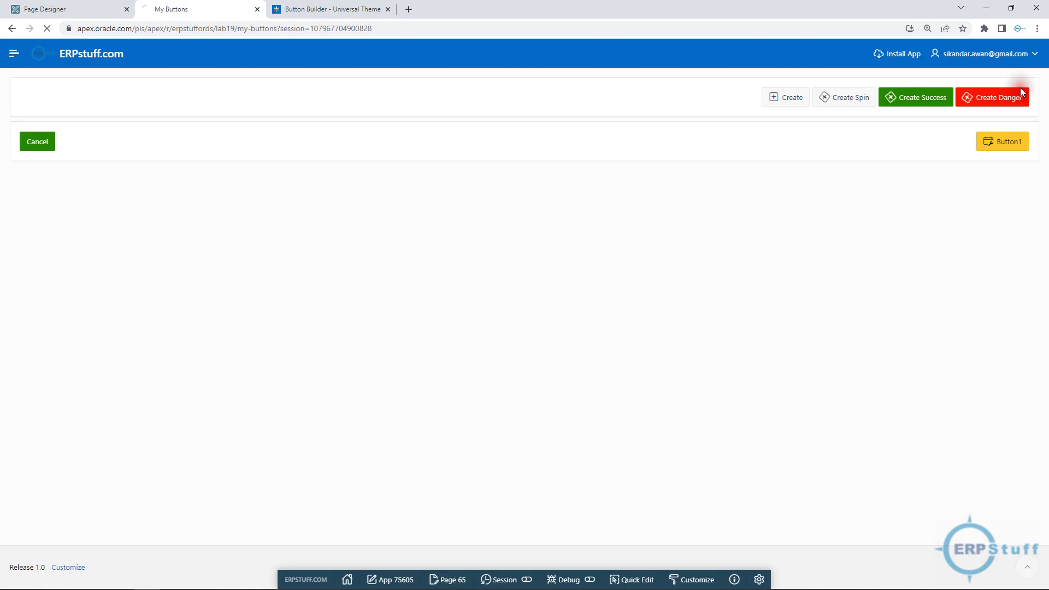
pyautogui.click(1001, 142)
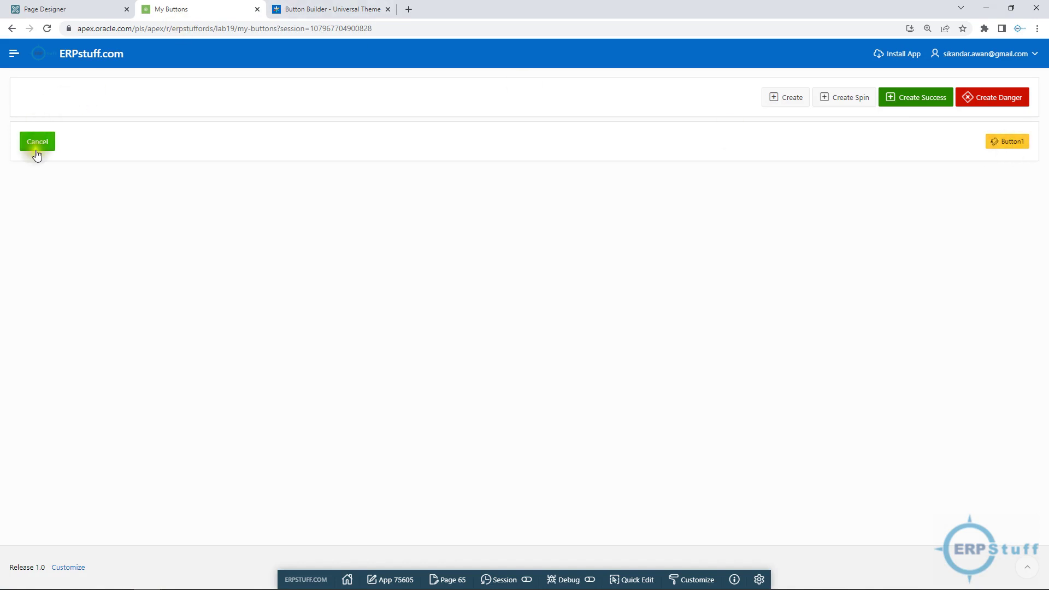
pyautogui.click(45, 10)
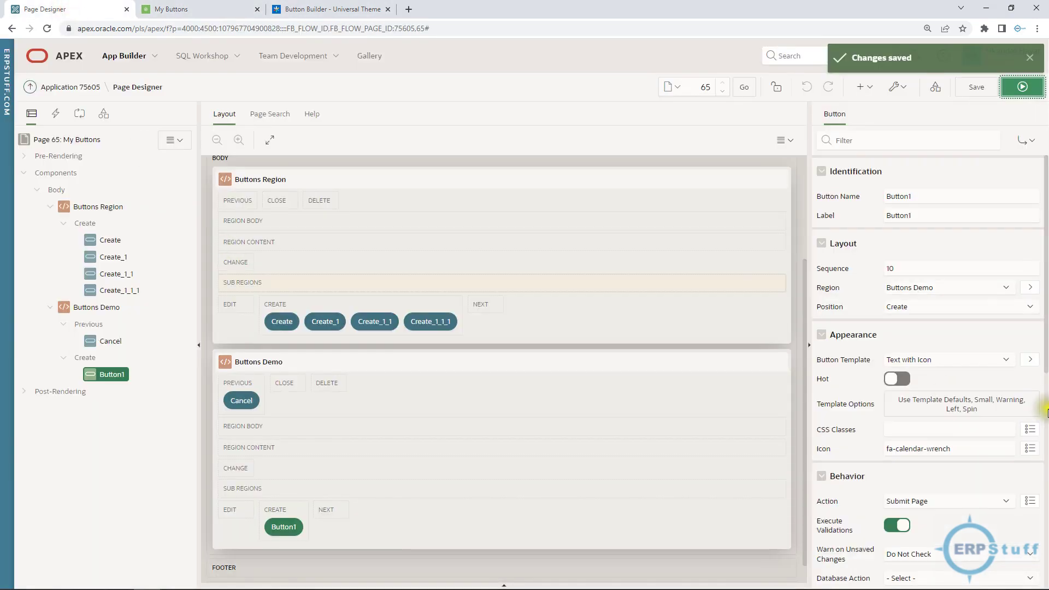
# - Preview Large size in Button1's Template Options, then discard the change
pyautogui.click(934, 404)
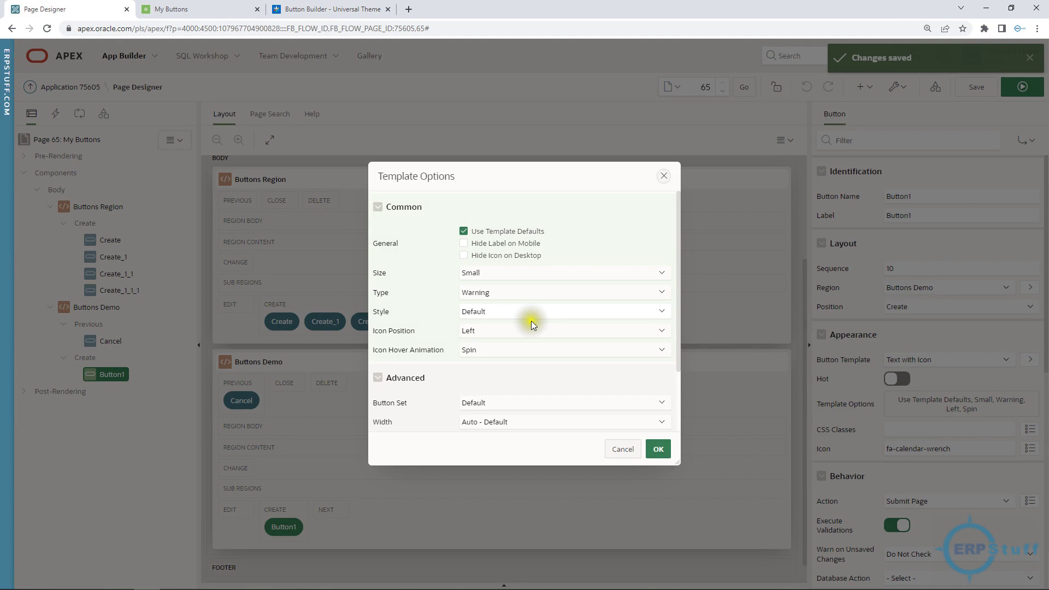
pyautogui.click(493, 273)
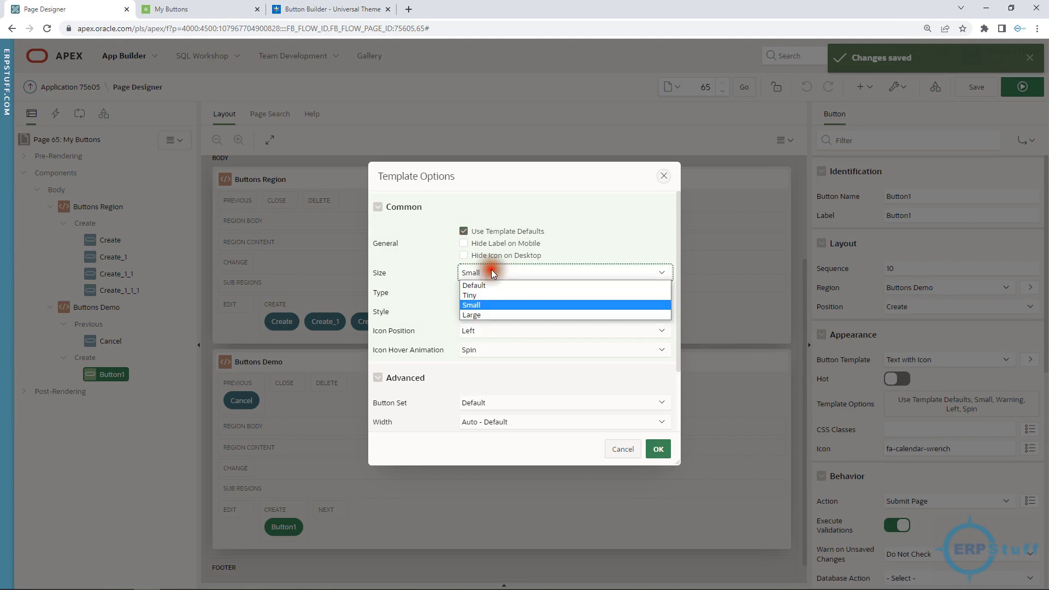
pyautogui.click(484, 316)
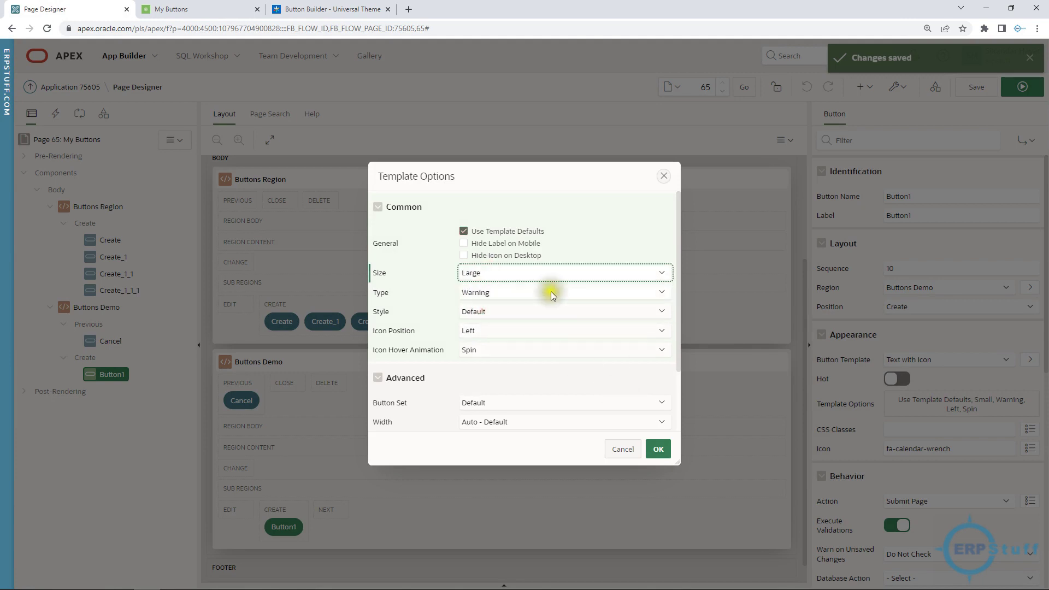
pyautogui.click(622, 447)
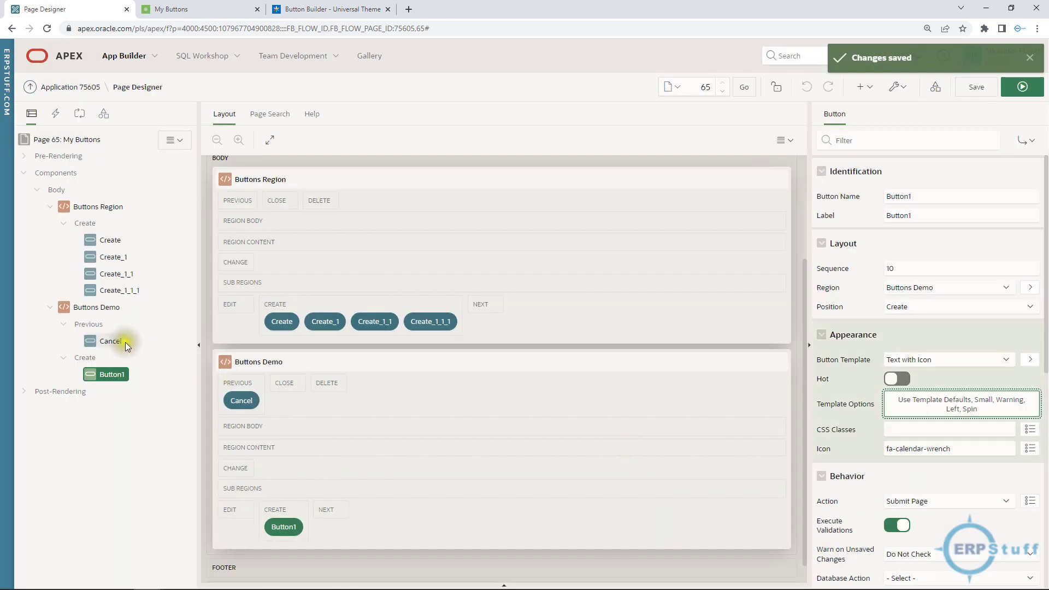
# - Set the Cancel button's Template Options size to Tiny, then save and run the page
pyautogui.click(109, 341)
pyautogui.click(929, 398)
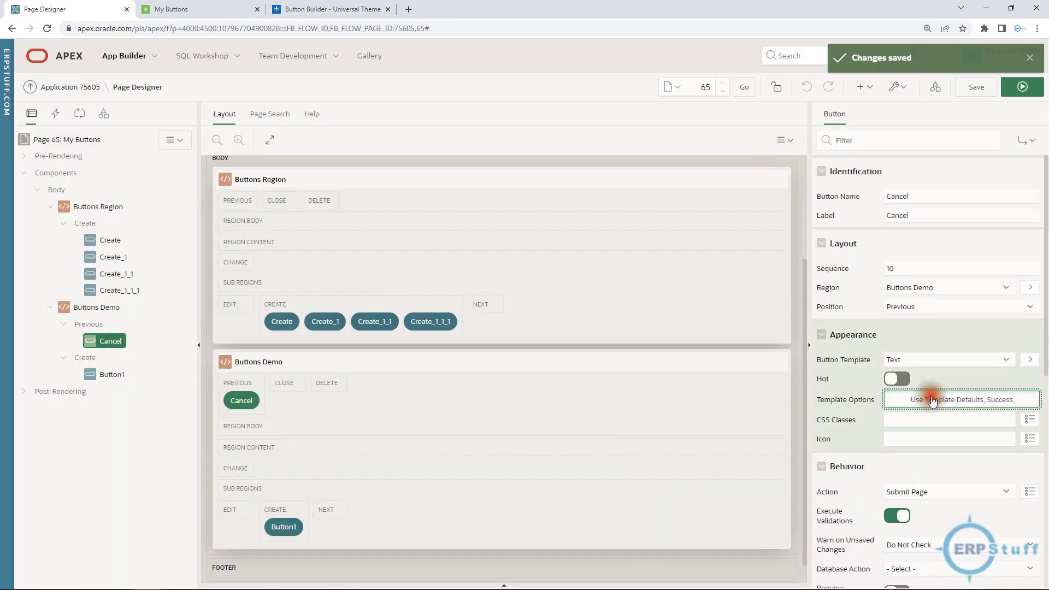
pyautogui.click(479, 251)
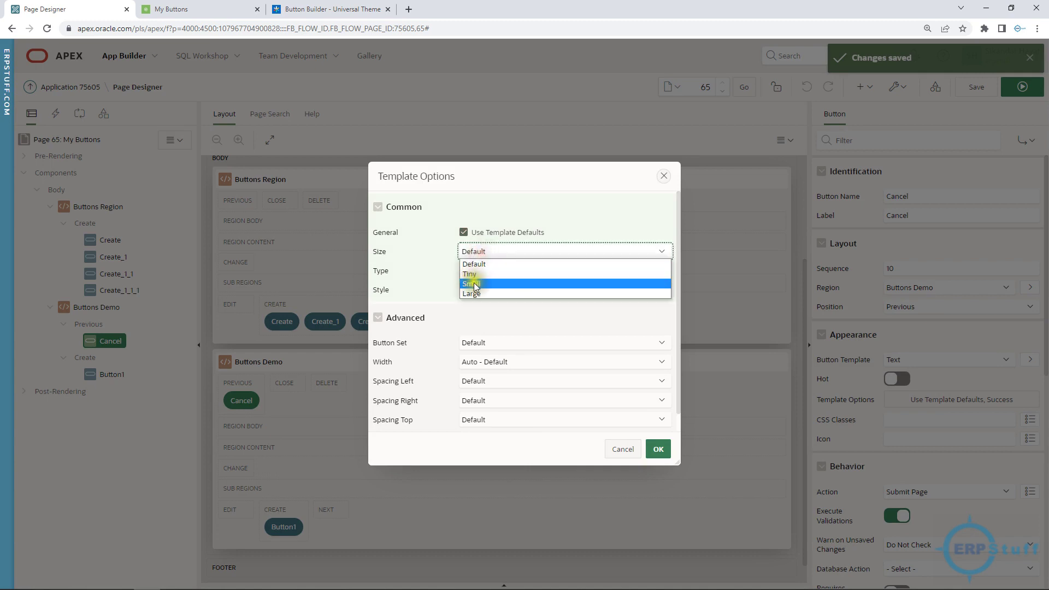
pyautogui.click(473, 275)
pyautogui.click(660, 447)
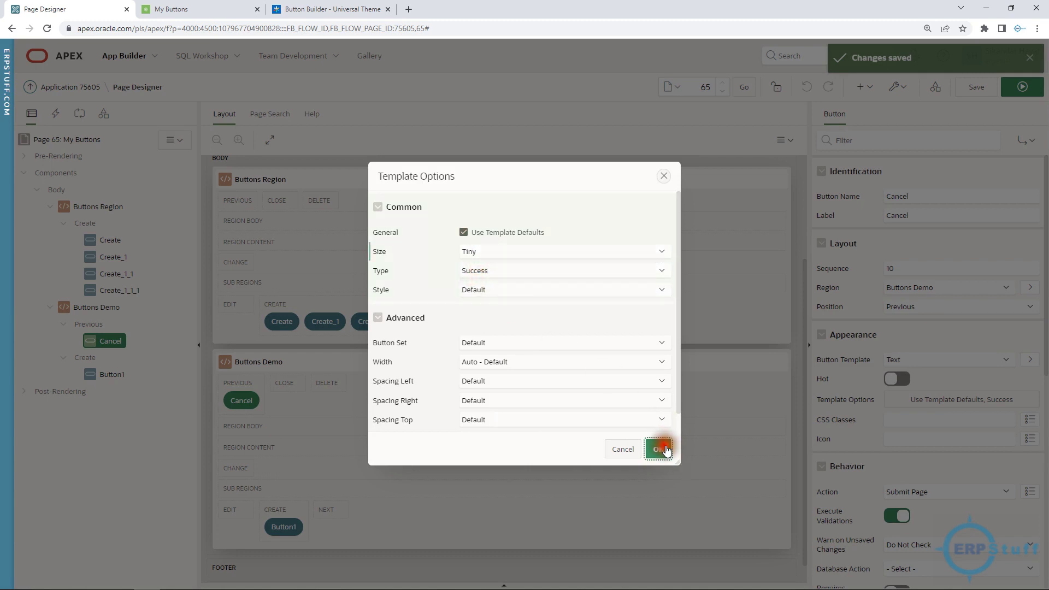
pyautogui.click(1021, 88)
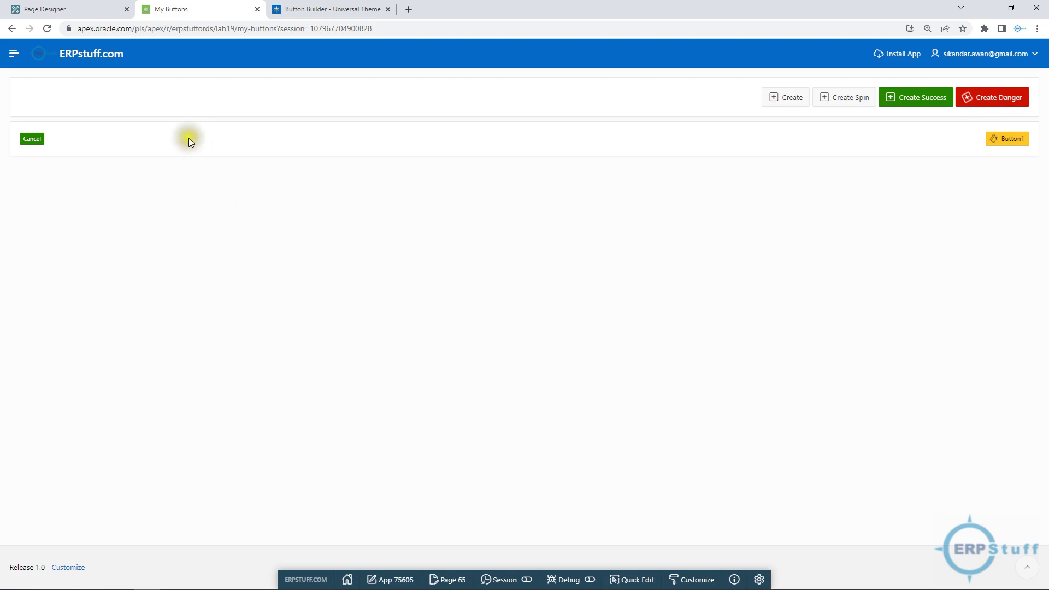
pyautogui.click(319, 10)
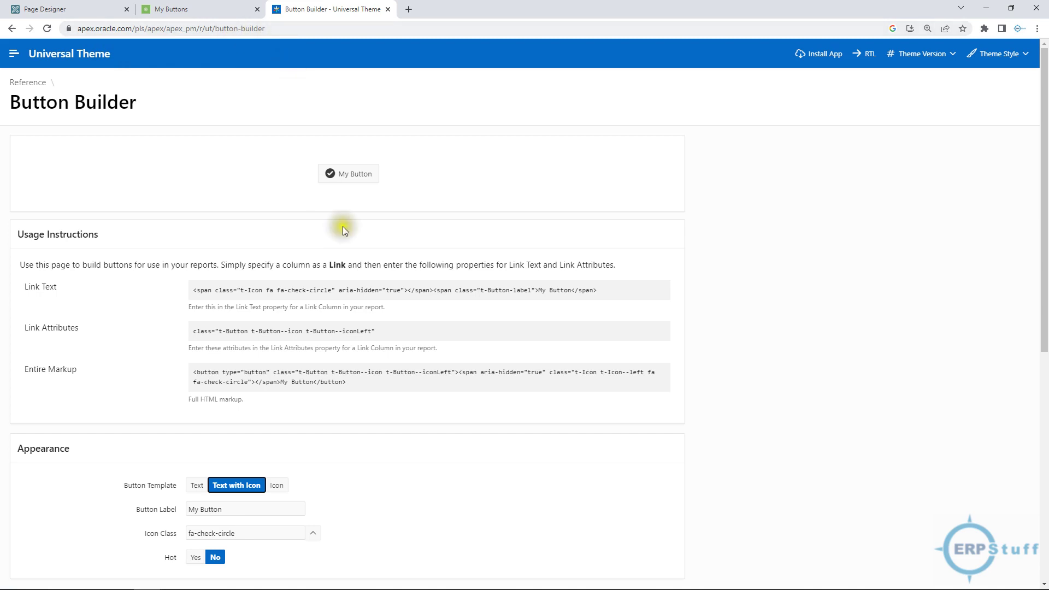
pyautogui.scroll(-3, 381, 291)
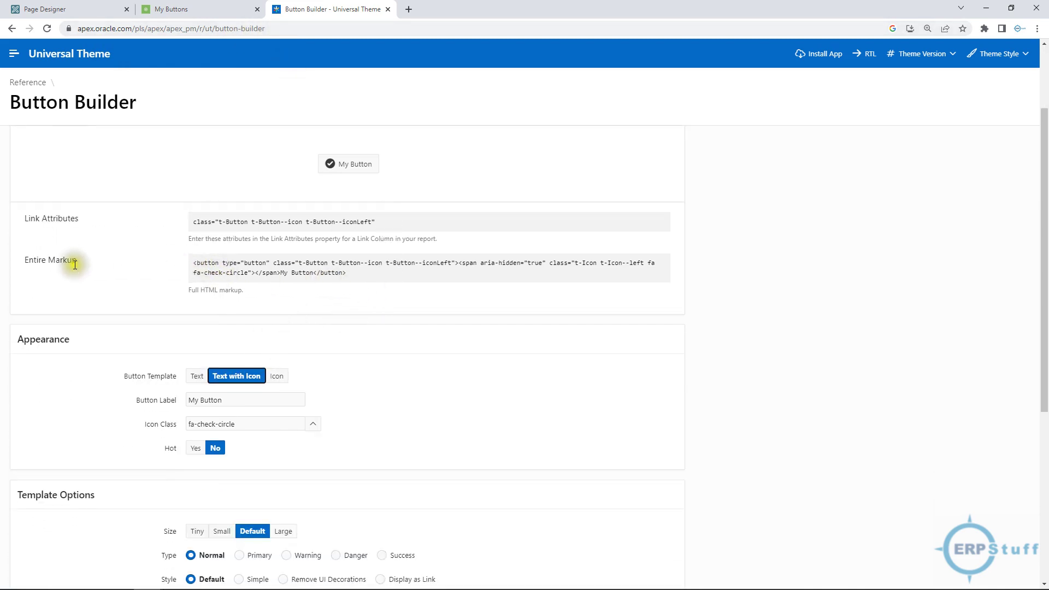
# - Make the sample button hot and Large, preview Warning, Danger, Success and Primary types, ending on Normal
pyautogui.moveTo(311, 265); pyautogui.dragTo(291, 286)
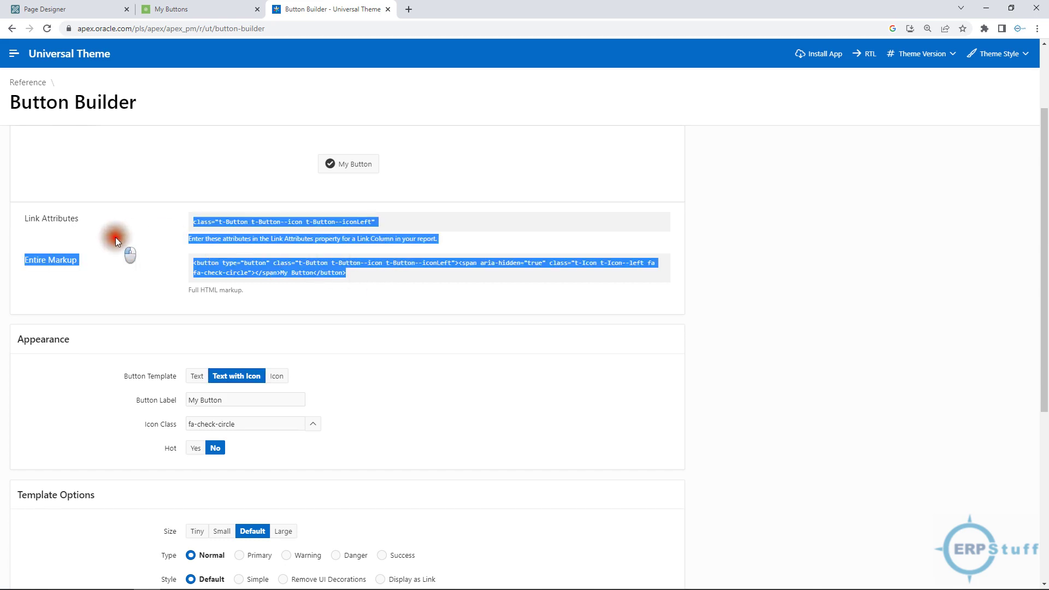
pyautogui.click(320, 294)
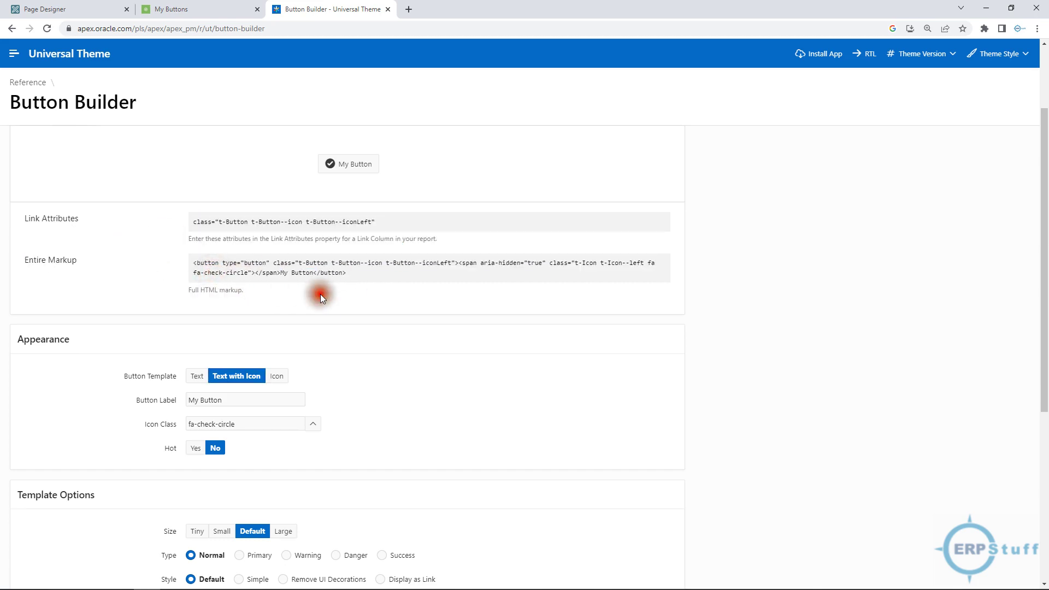
pyautogui.scroll(1, 340, 360)
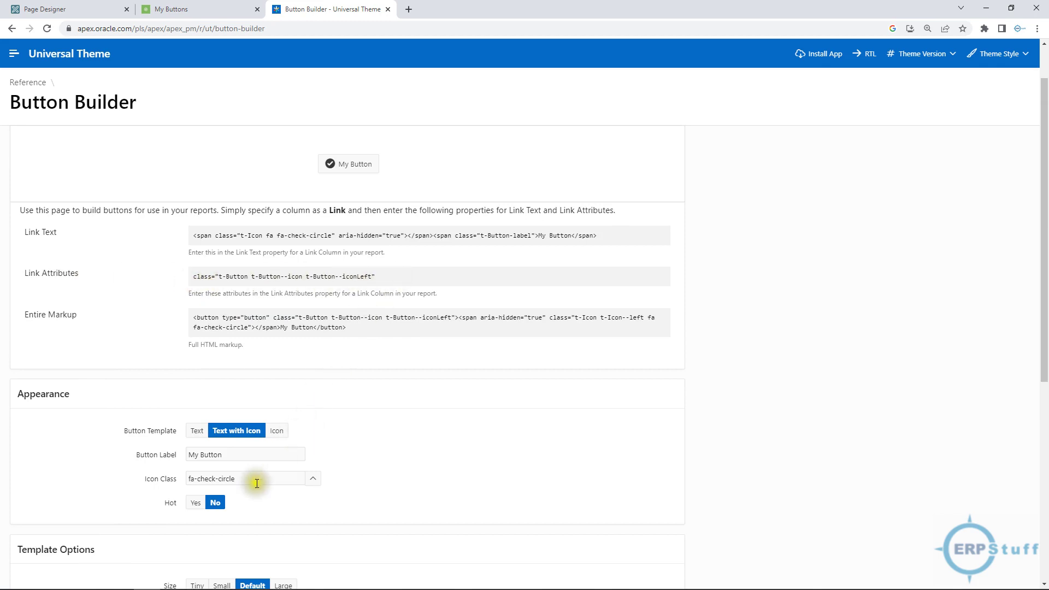
pyautogui.click(198, 504)
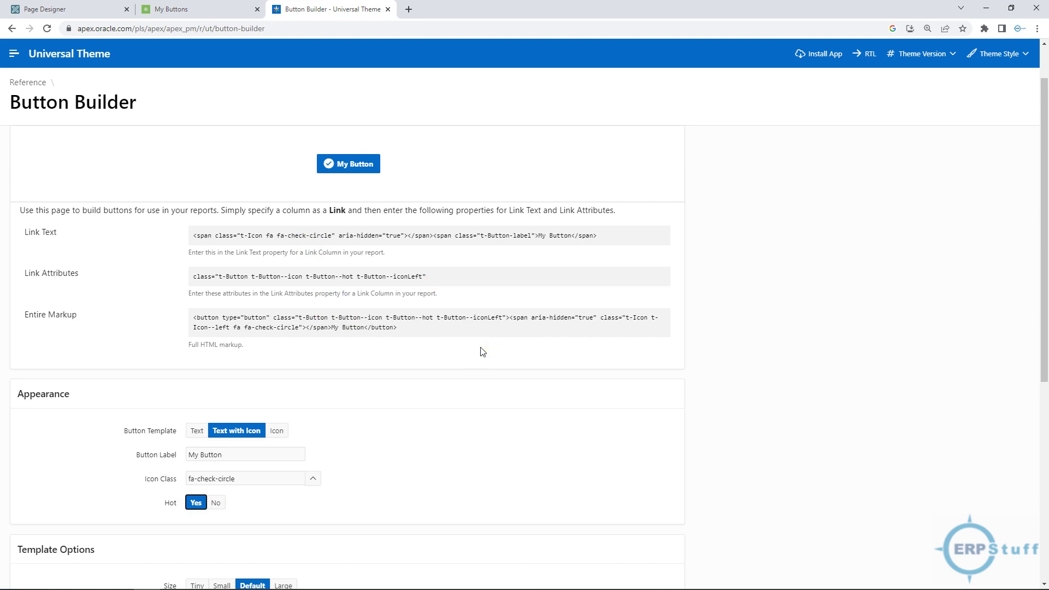
pyautogui.scroll(-4, 481, 347)
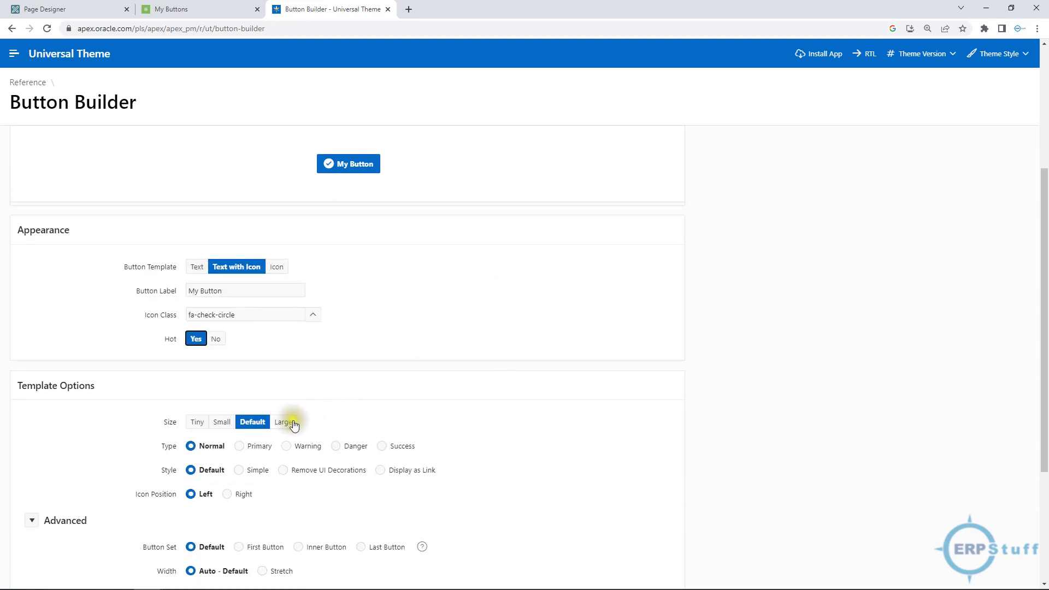
pyautogui.click(283, 421)
pyautogui.click(303, 446)
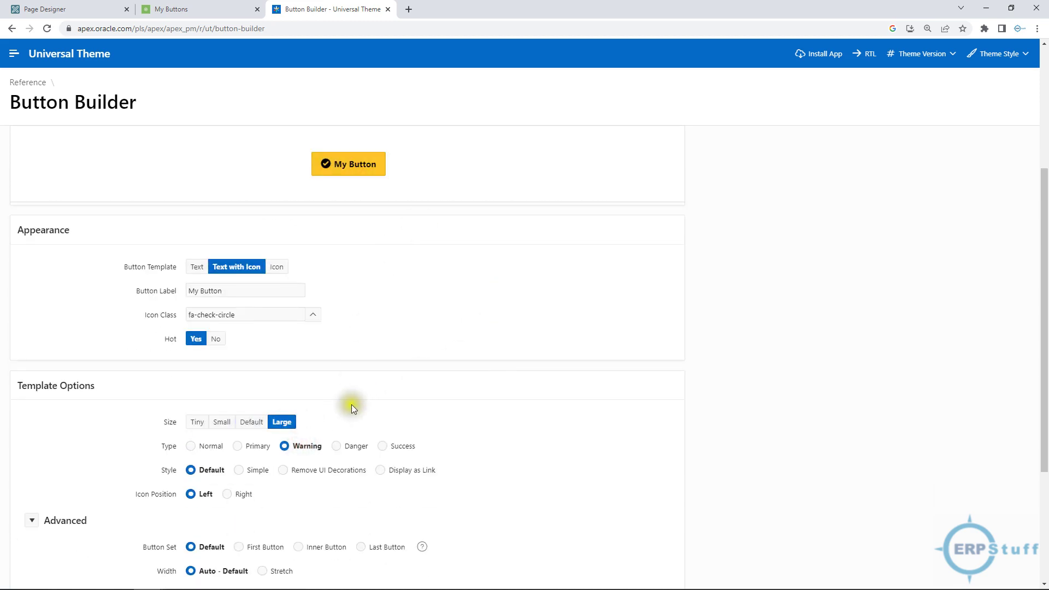
pyautogui.click(354, 446)
pyautogui.click(391, 445)
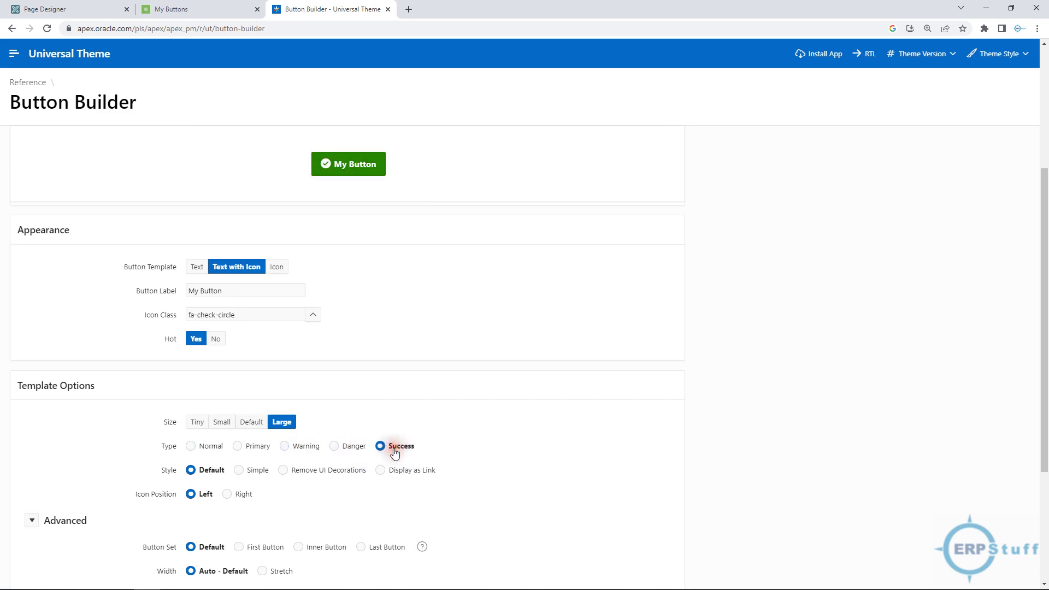
pyautogui.click(205, 445)
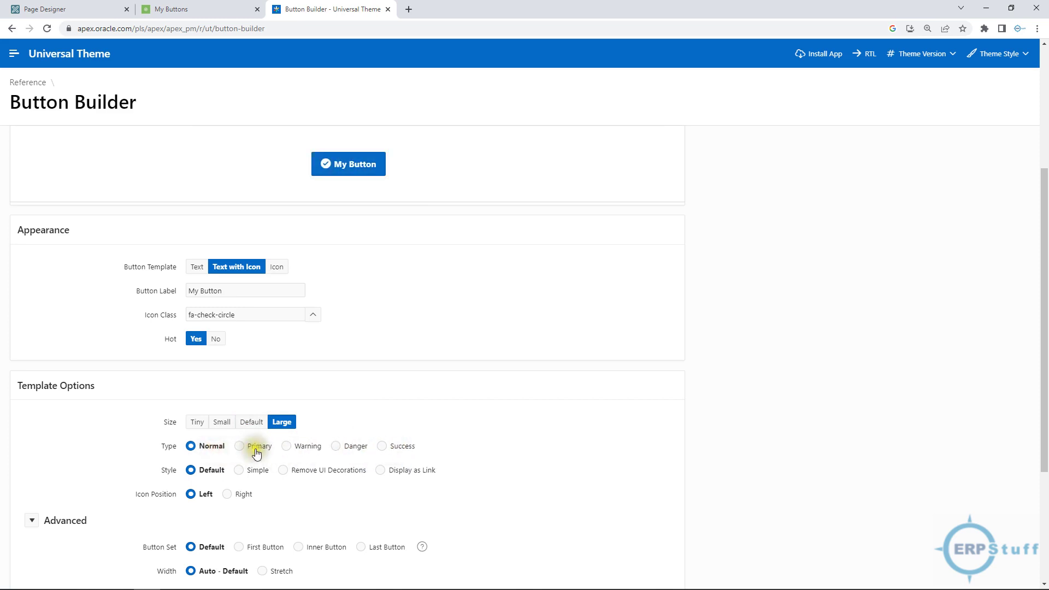
pyautogui.click(255, 446)
pyautogui.click(201, 445)
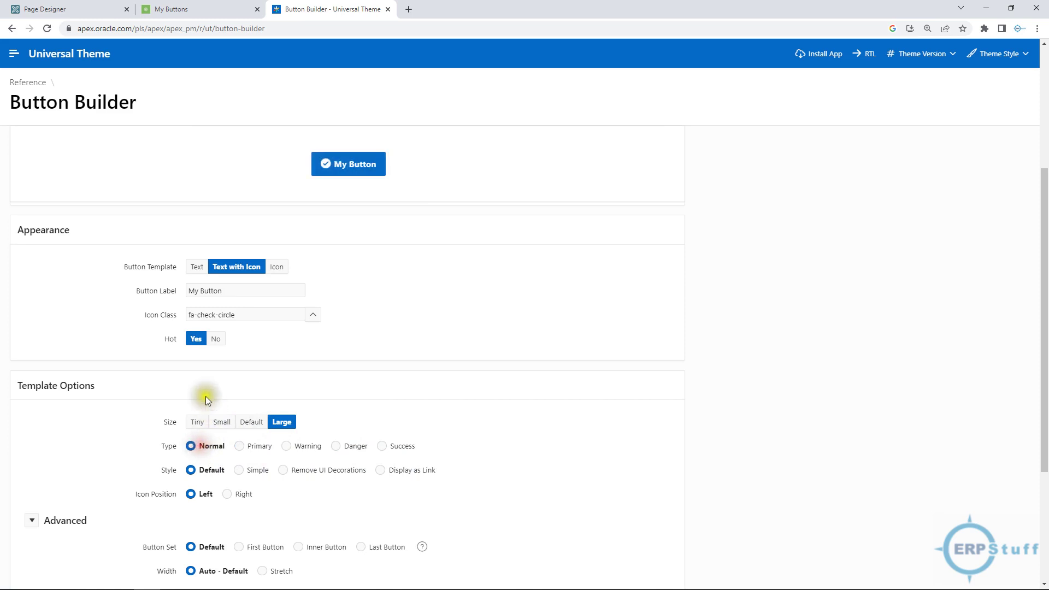
# - Turn off Hot, keep Text with Icon layout, and place the check icon right of the label
pyautogui.click(213, 339)
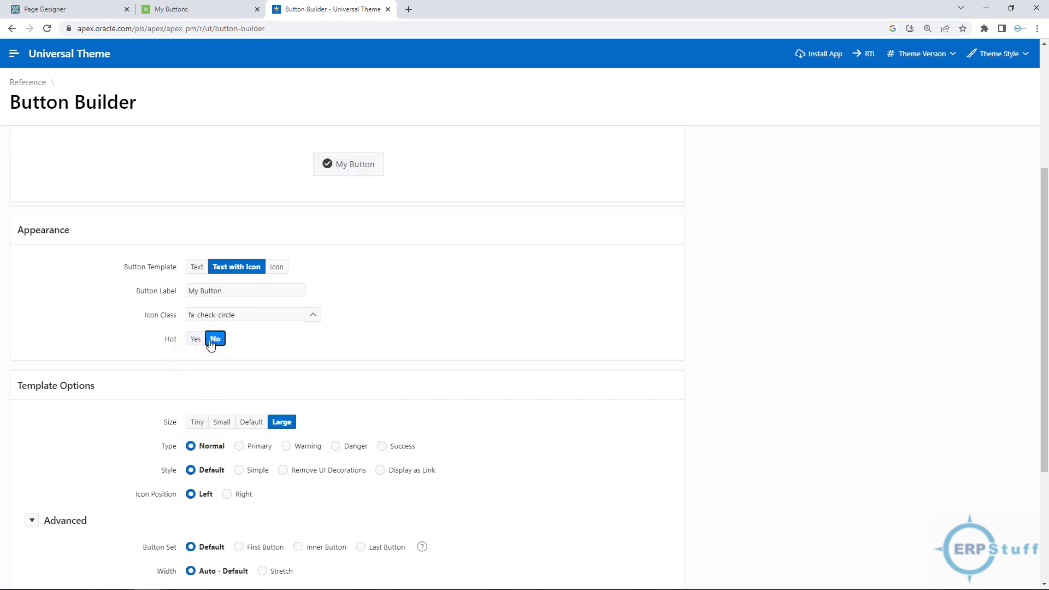
pyautogui.click(384, 373)
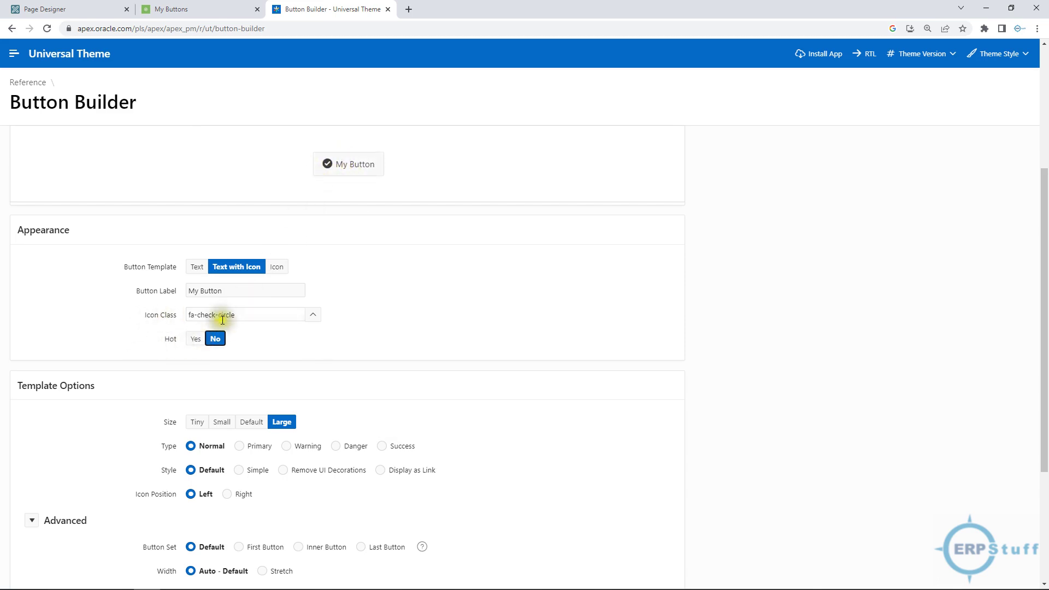
pyautogui.click(251, 314)
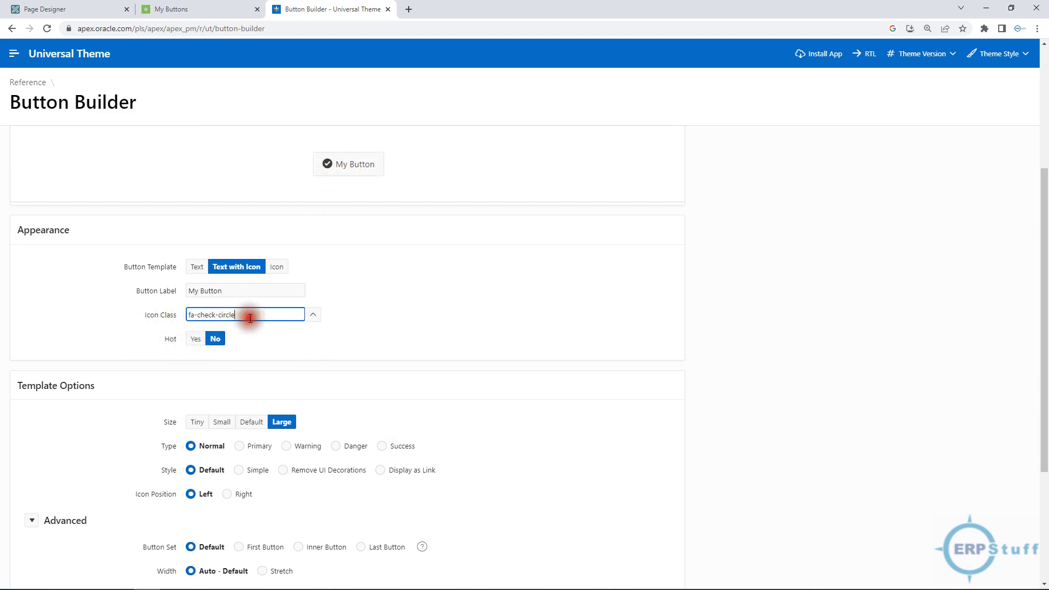
pyautogui.click(276, 267)
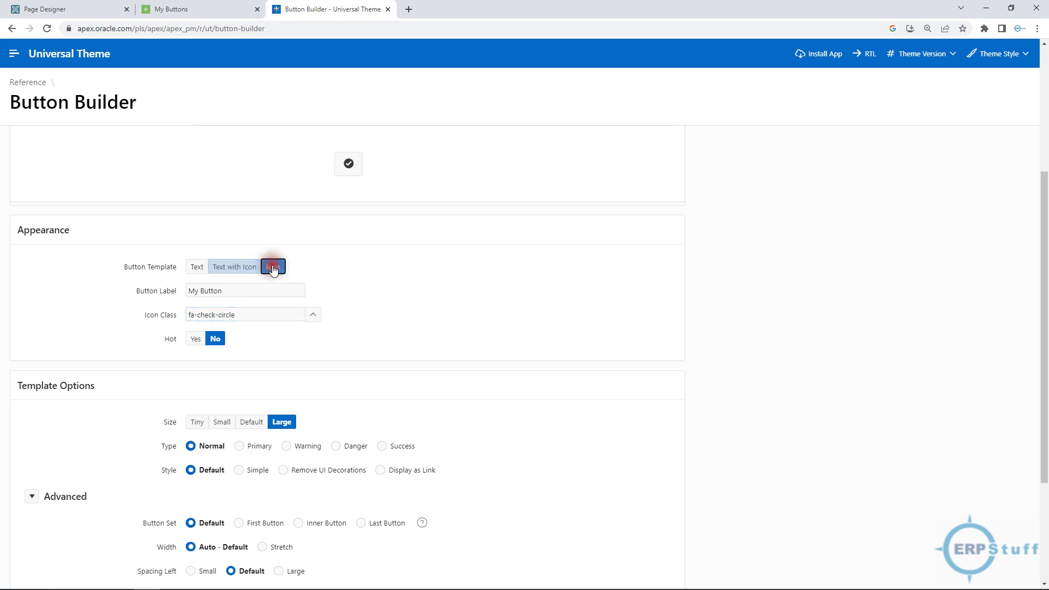
pyautogui.click(198, 266)
pyautogui.click(234, 257)
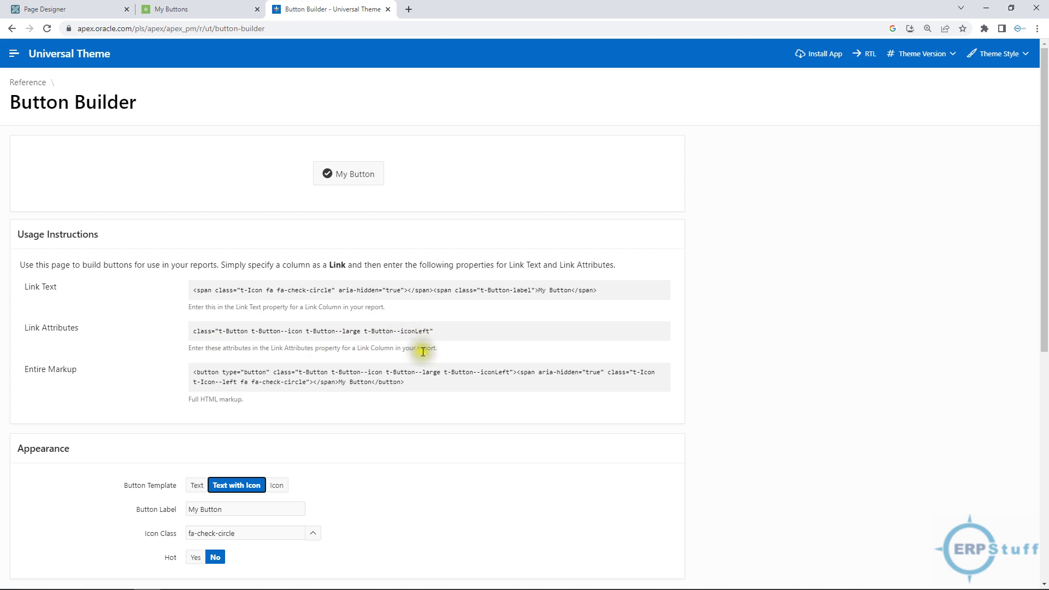
pyautogui.scroll(-3, 423, 354)
pyautogui.scroll(-3, 423, 355)
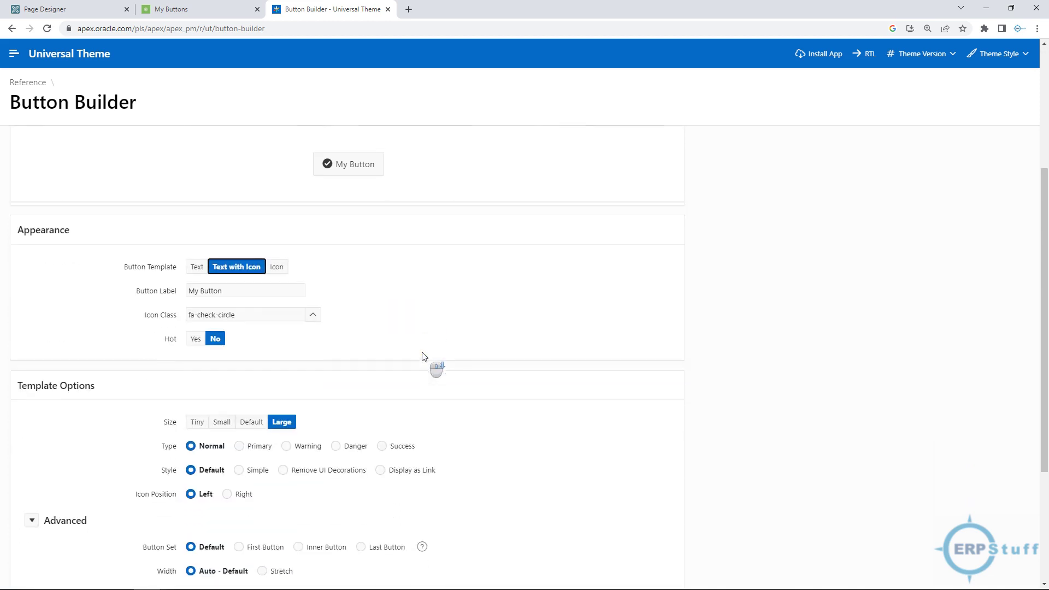
pyautogui.scroll(-3, 423, 354)
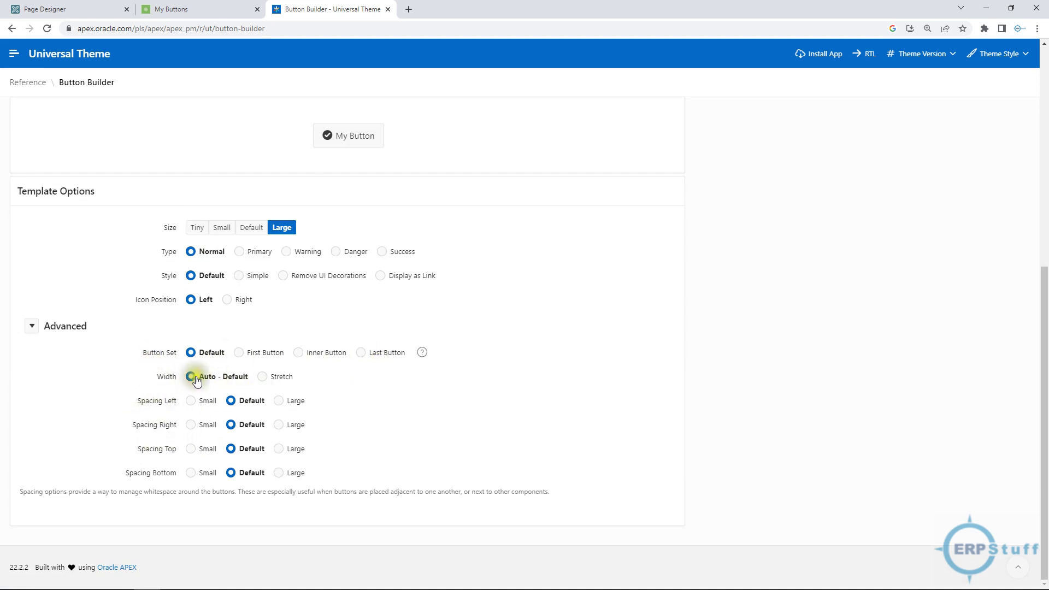
pyautogui.scroll(1, 343, 360)
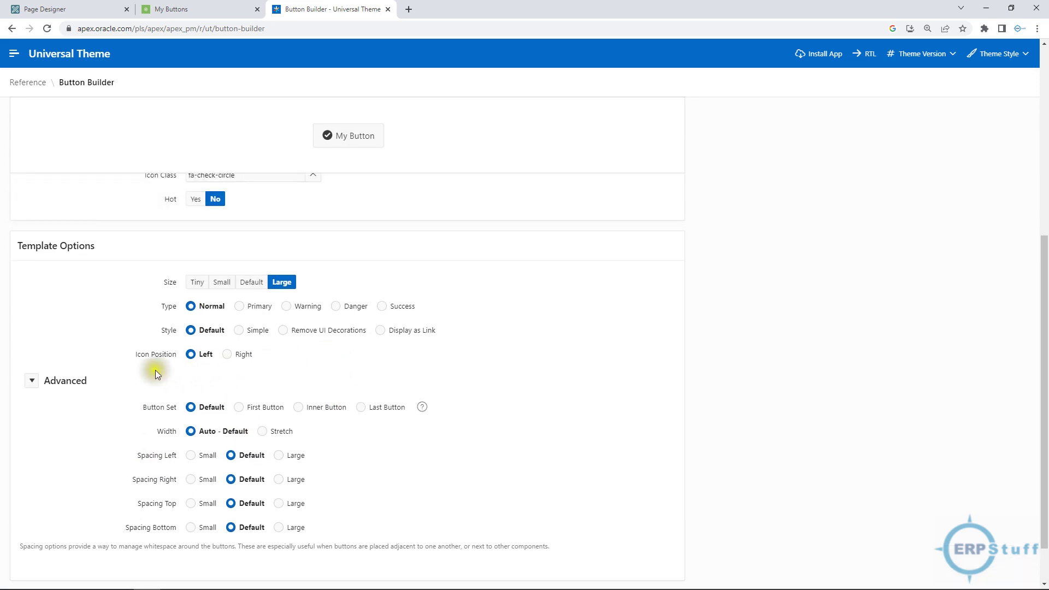
pyautogui.scroll(1, 283, 352)
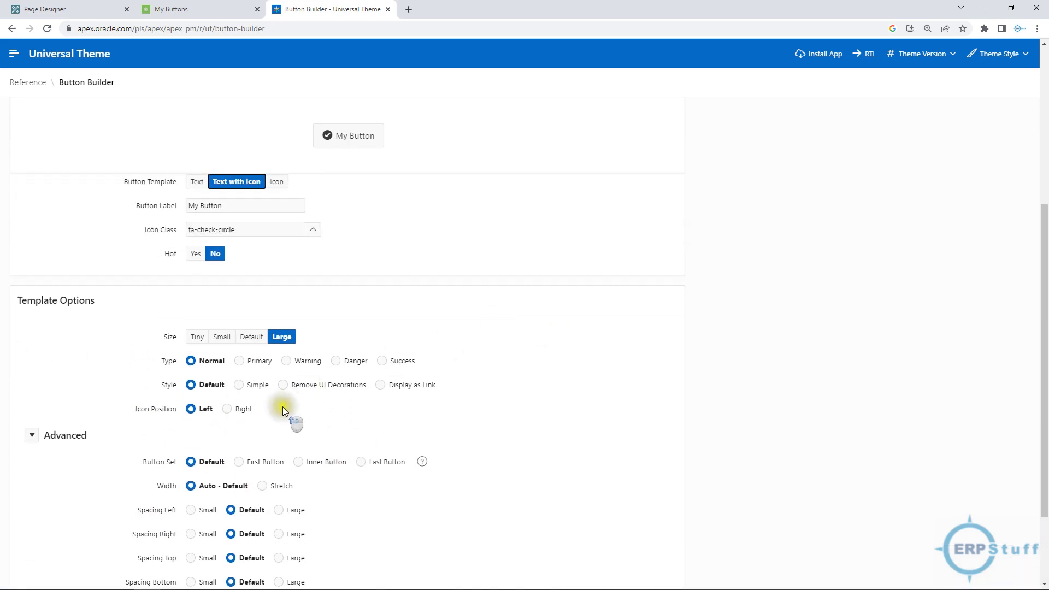
pyautogui.click(242, 408)
pyautogui.scroll(5, 404, 343)
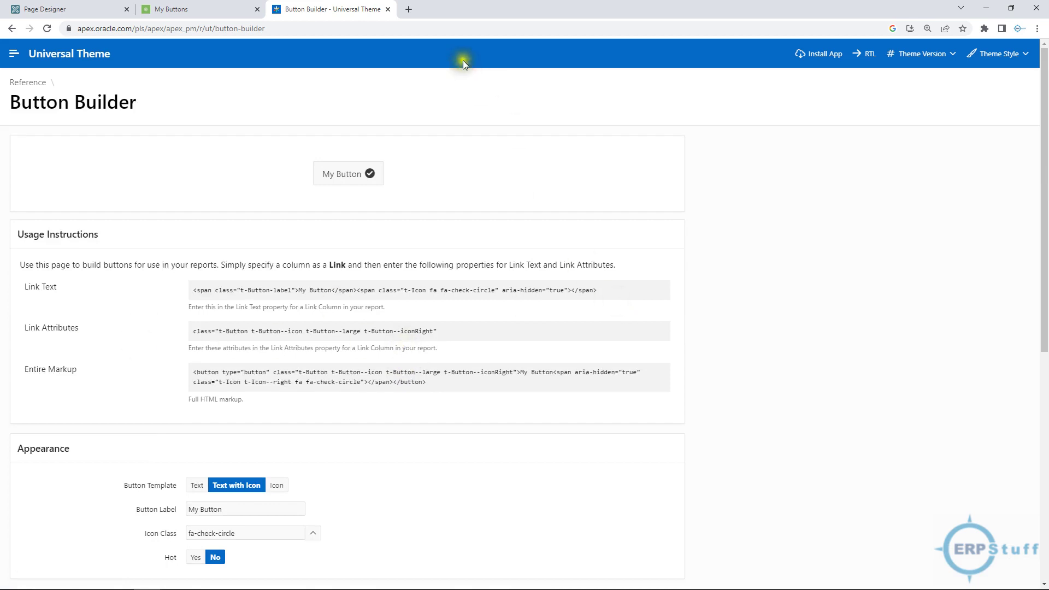
# - Return to the running My Buttons page and click around the Buttons Demo region
pyautogui.click(205, 8)
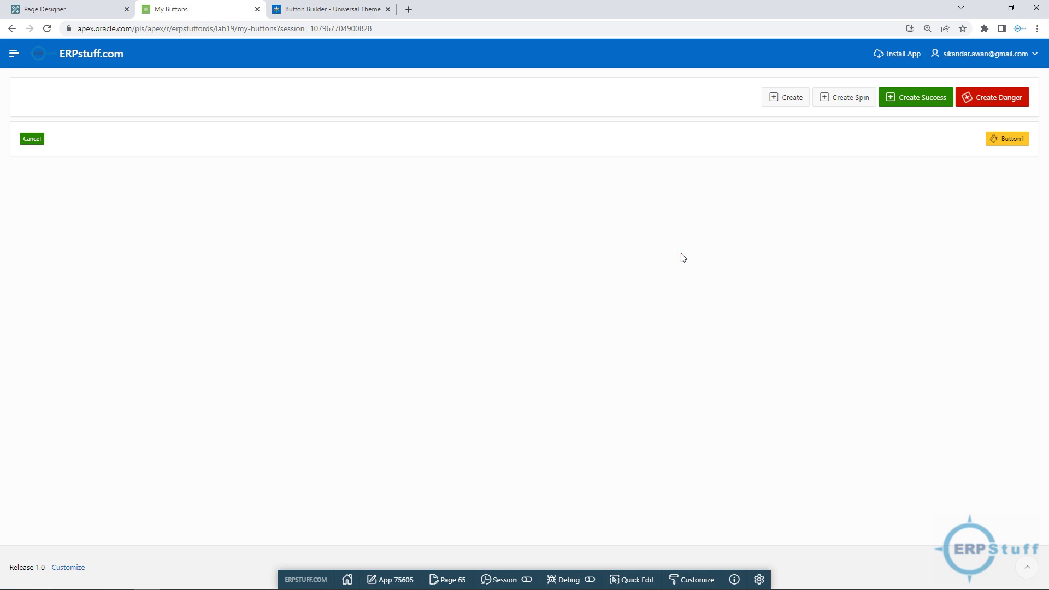
pyautogui.click(760, 237)
pyautogui.click(864, 213)
pyautogui.click(268, 239)
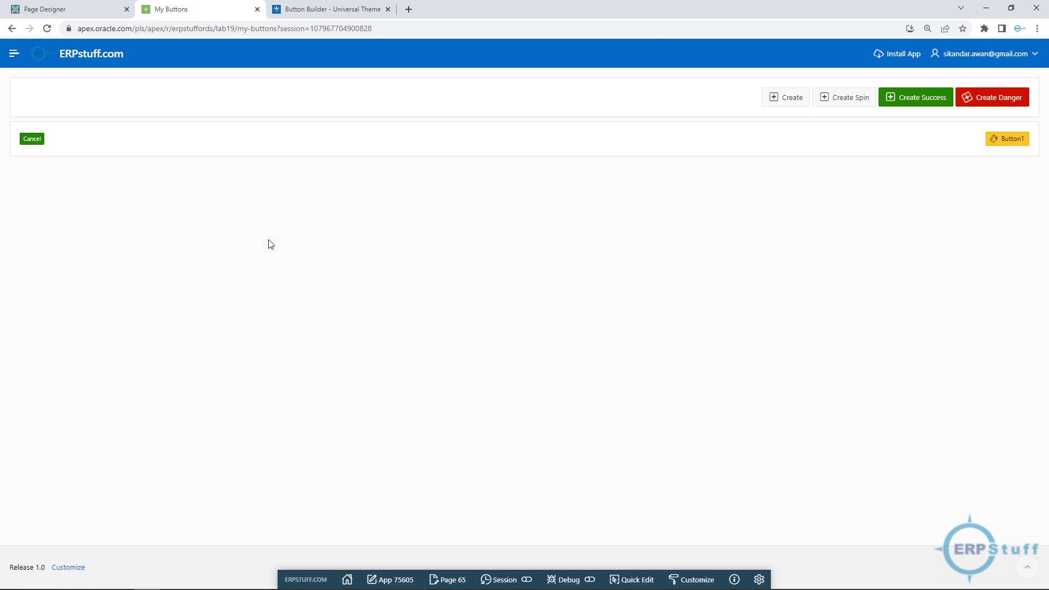